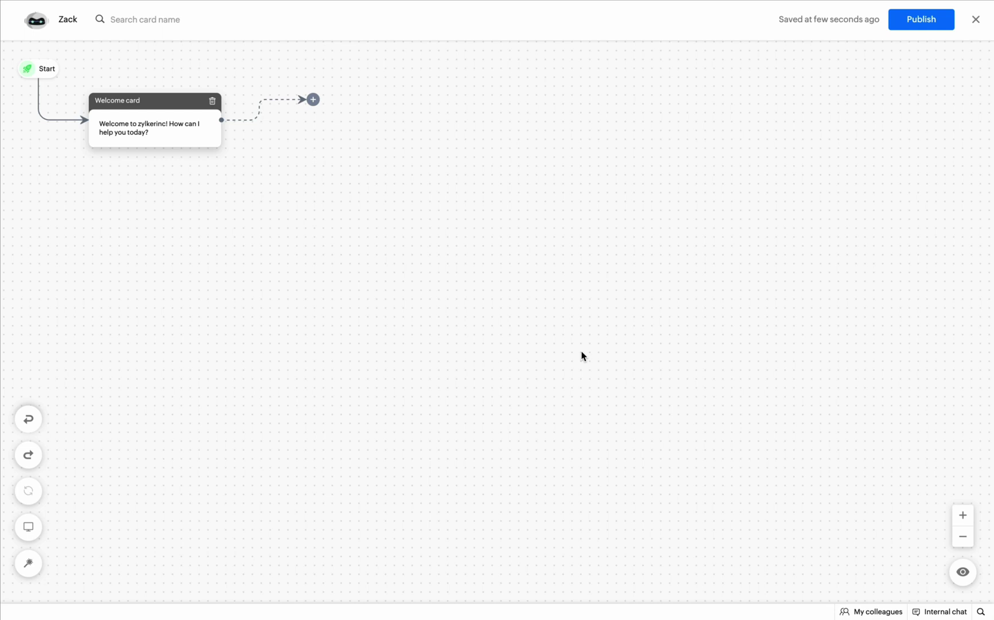
Add a Name card after the welcome card, then an Email card, saving each.
click(312, 100)
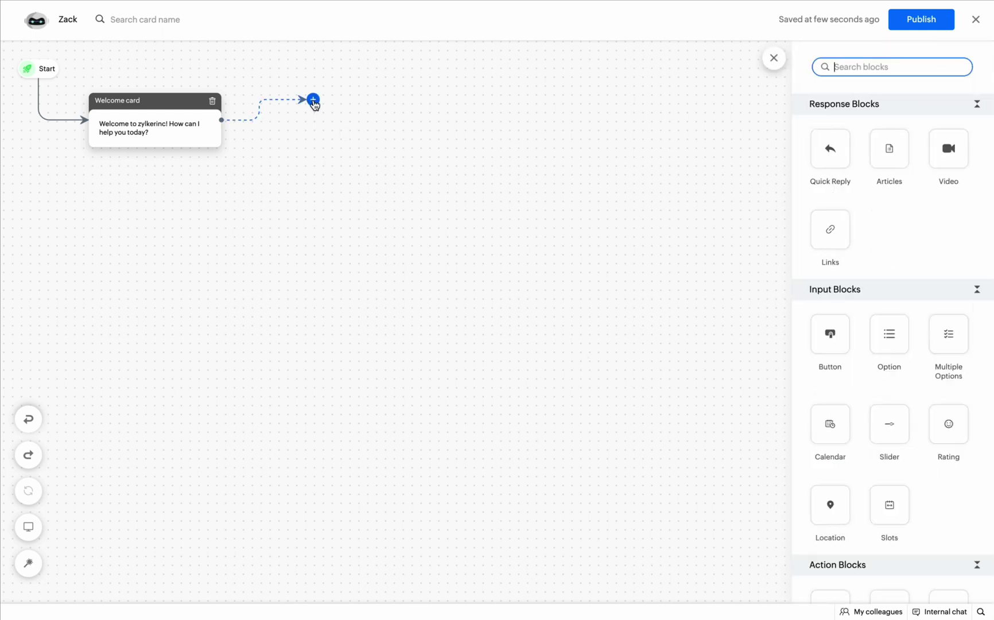
scroll(843, 371, down, 5)
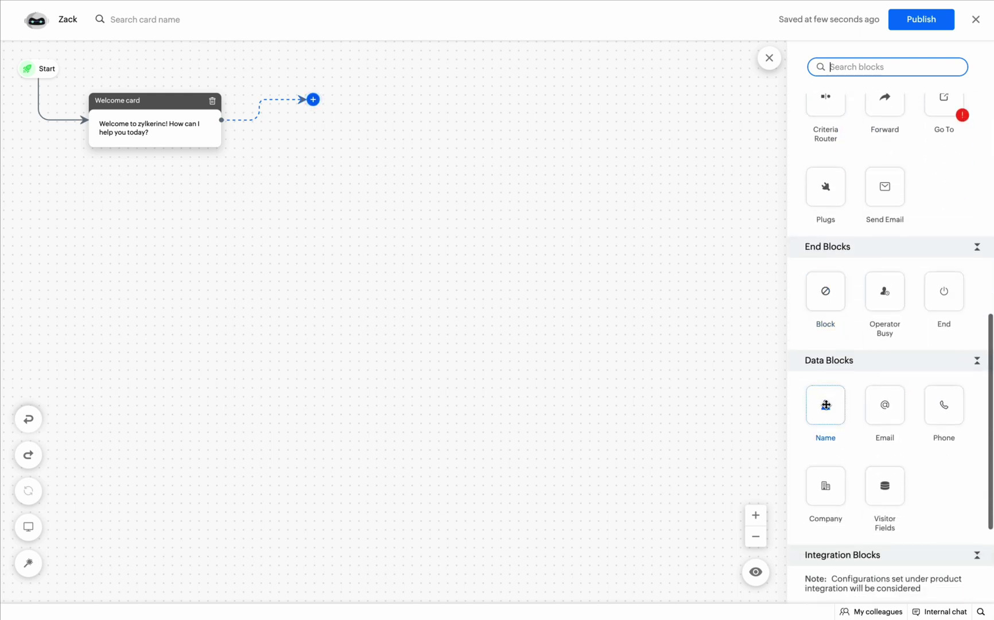
drag(825, 409, 321, 101)
click(806, 574)
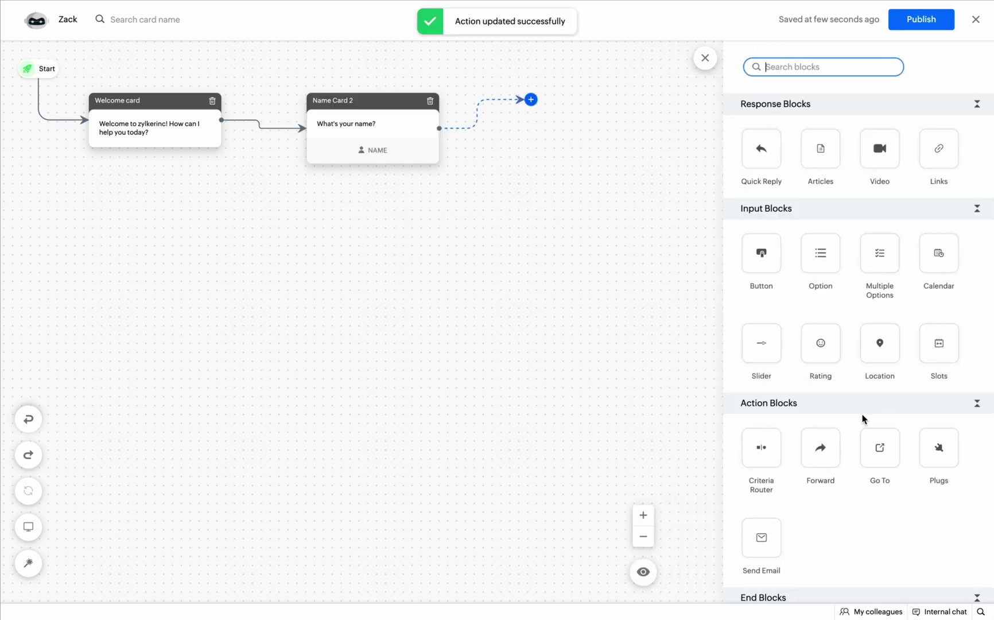
scroll(865, 488, down, 10)
drag(876, 248, 542, 120)
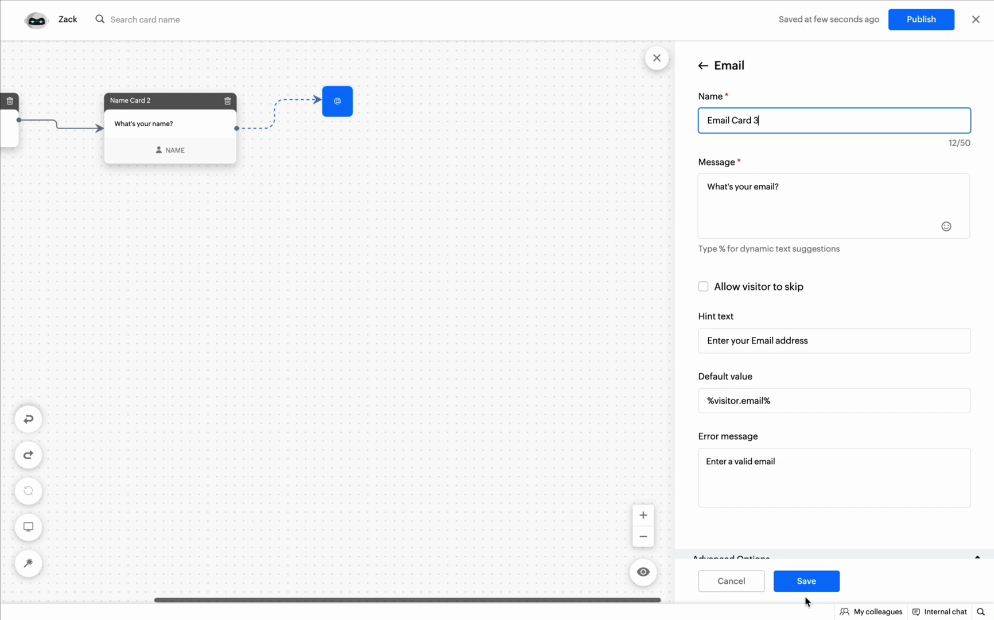
click(806, 583)
Add a Calendar card after the Email card and save its settings.
scroll(854, 333, down, 10)
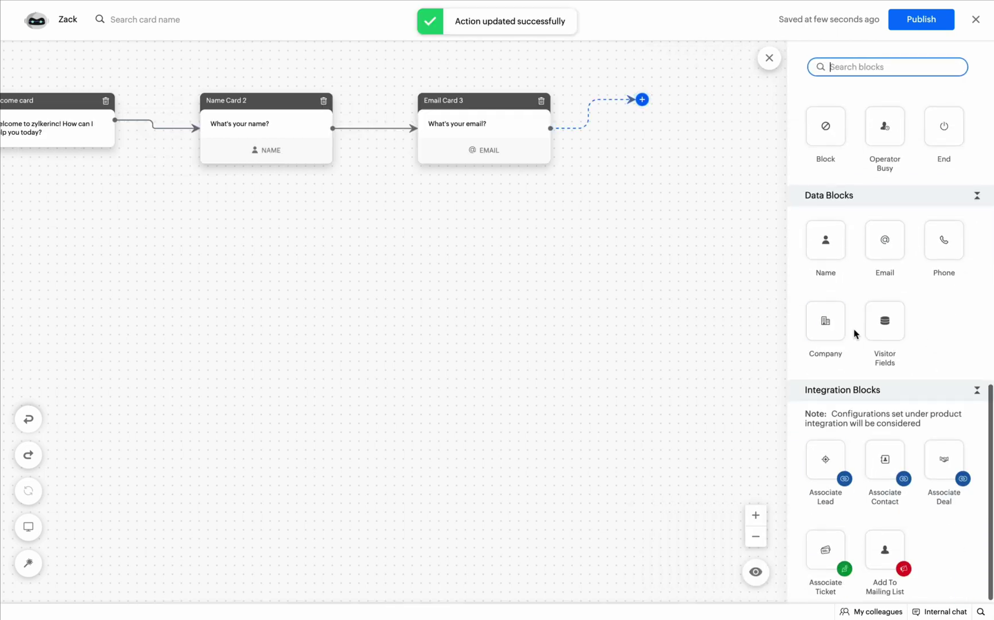
scroll(868, 278, up, 2)
scroll(866, 273, up, 6)
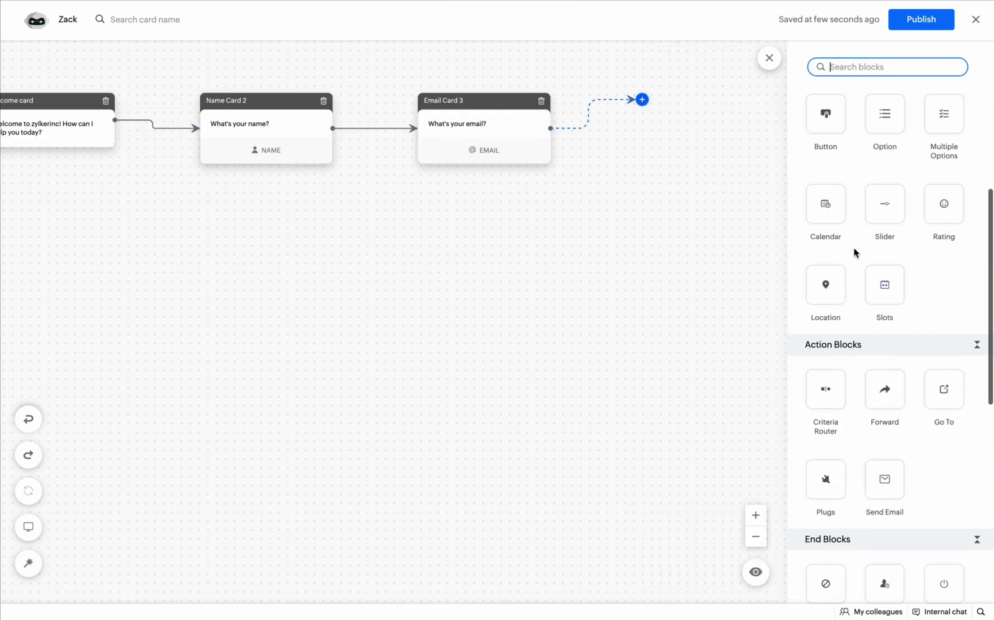
click(827, 207)
click(806, 581)
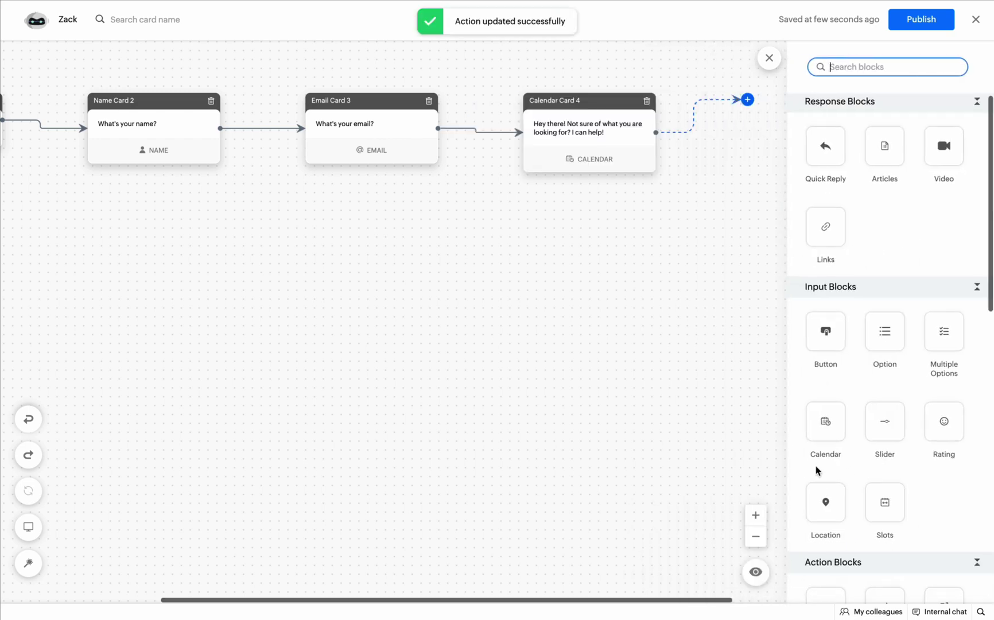
scroll(817, 459, down, 10)
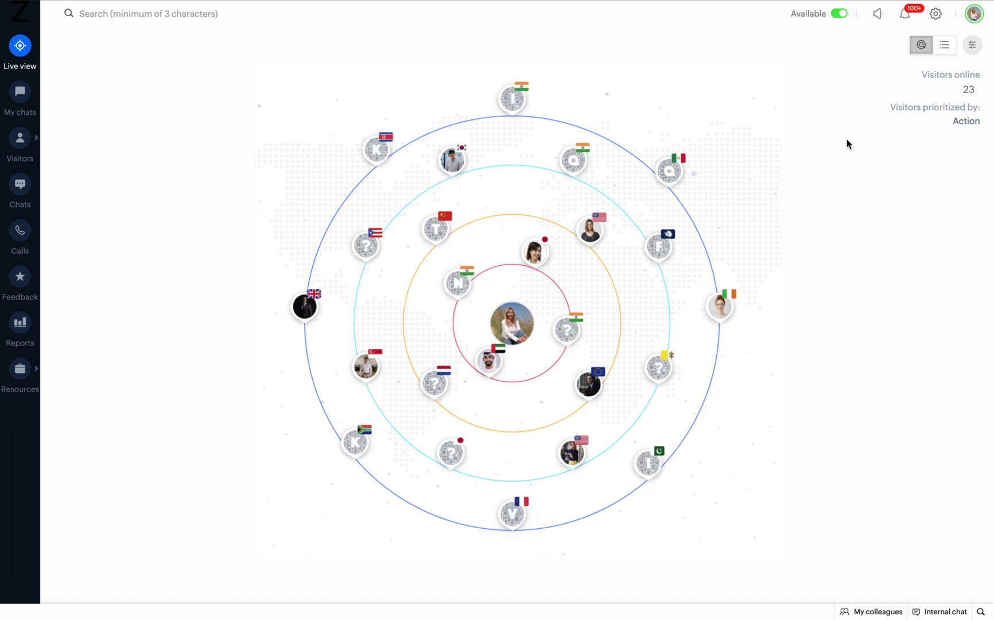
From Settings > Plugs, add a plug named zohobookings, described 'To schedule meetings', built with Scripts.
click(936, 13)
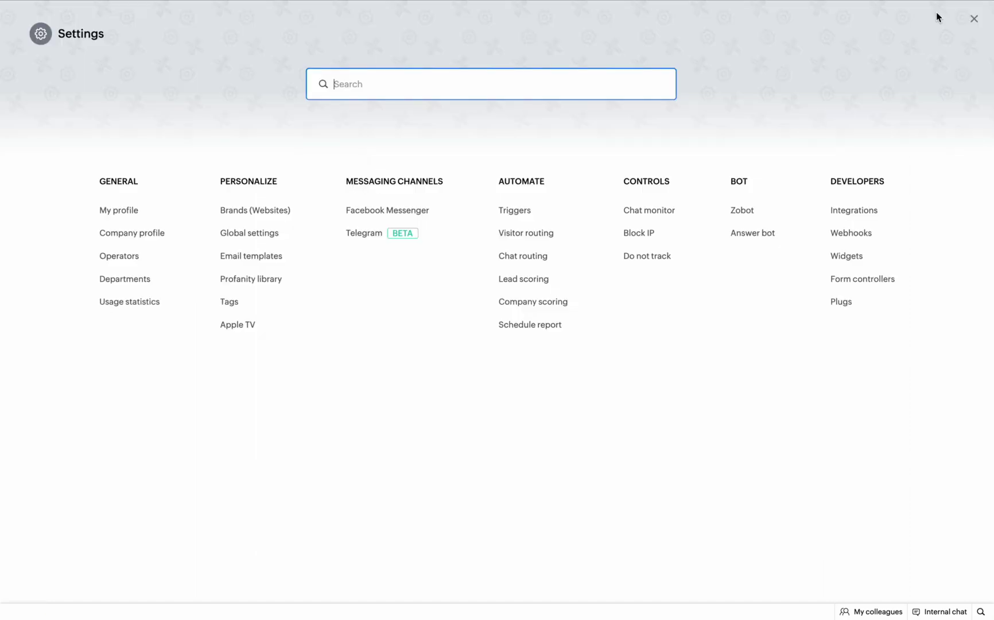
click(846, 301)
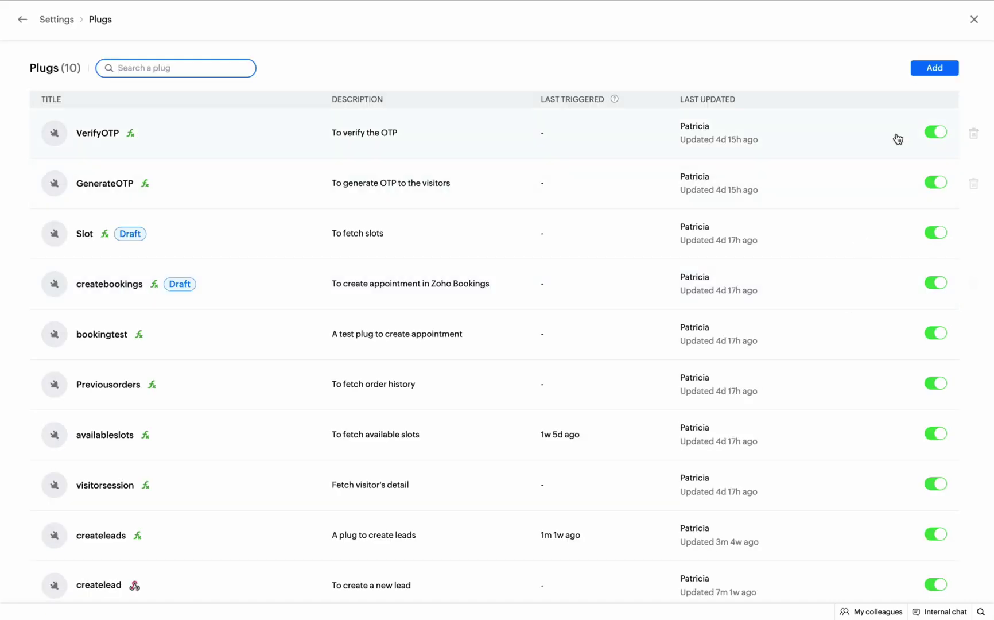
click(928, 72)
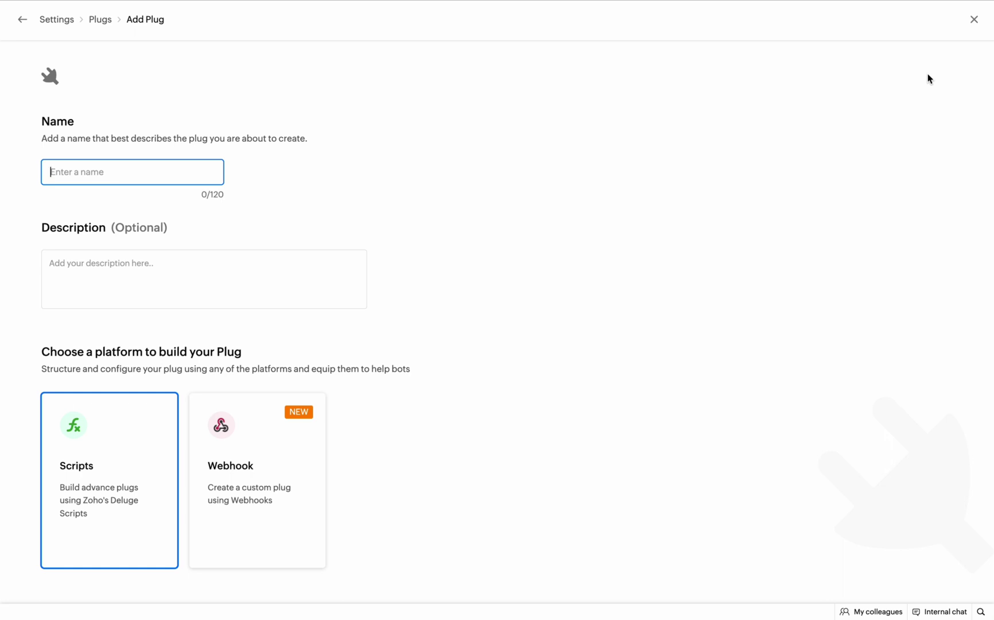
text(zohobookings)
click(209, 266)
text(To schedule meetings)
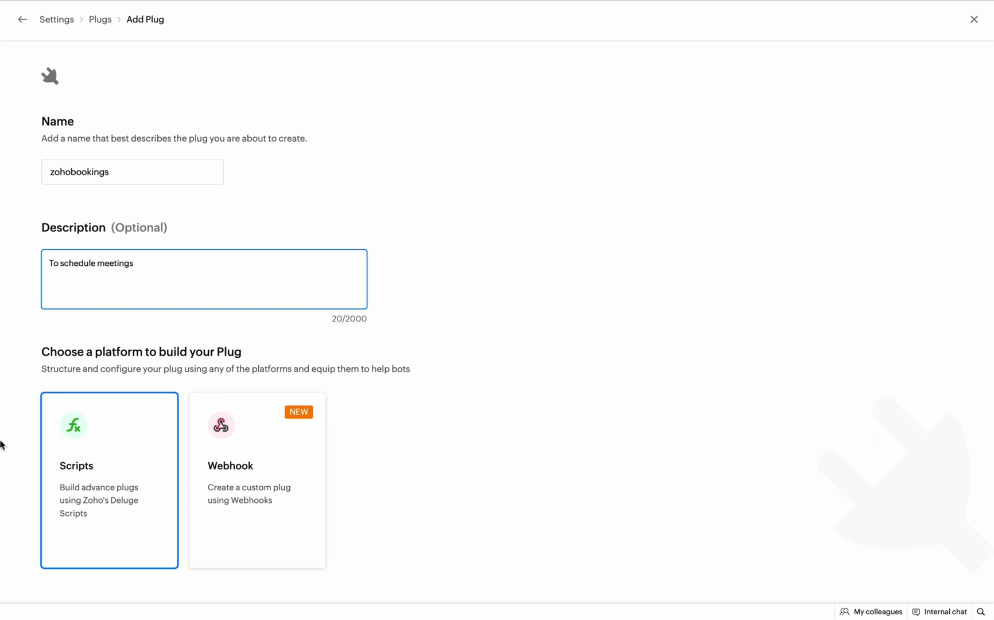
click(110, 497)
click(224, 494)
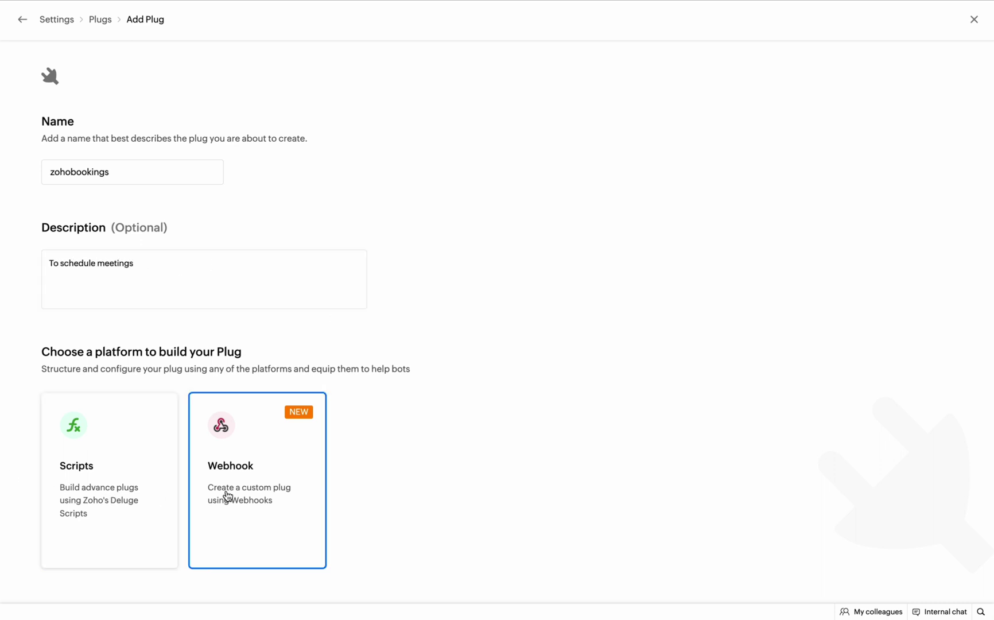
click(149, 484)
scroll(149, 486, down, 2)
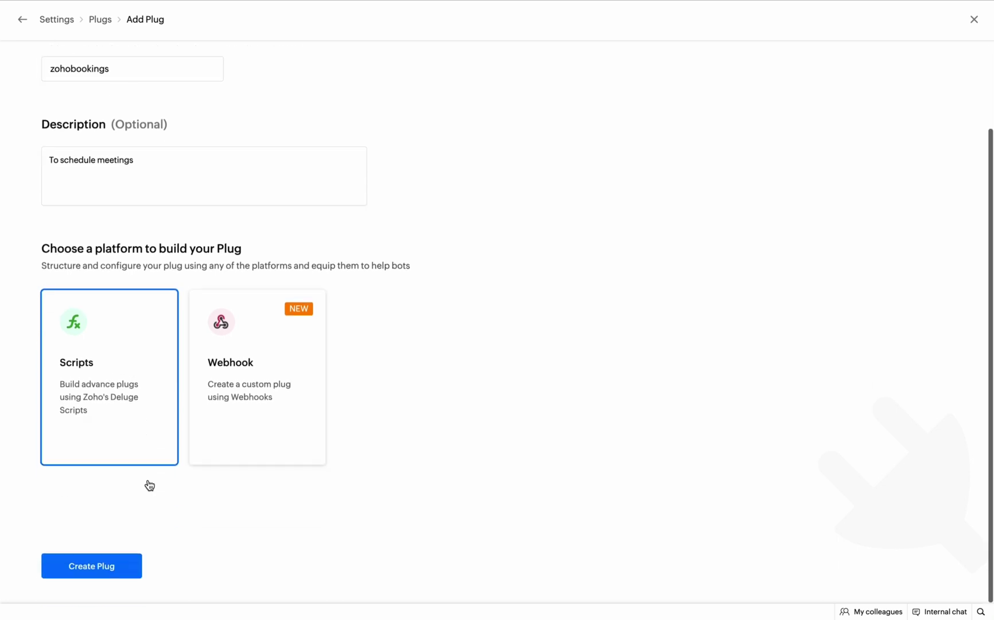
Create the zohobookings plug and bring up its input and output parameters.
click(122, 569)
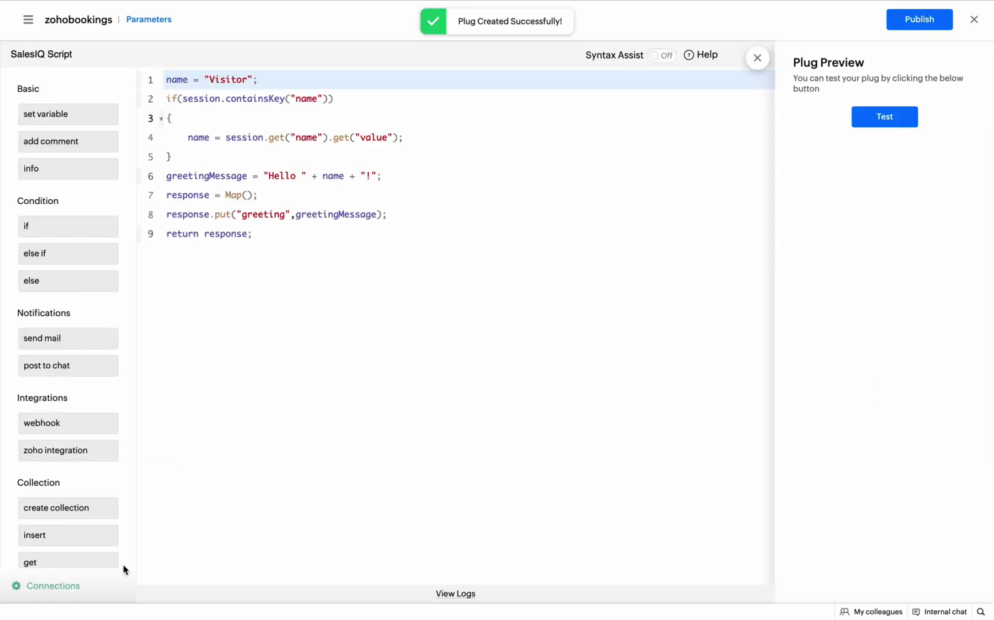
scroll(87, 218, down, 2)
scroll(87, 202, up, 2)
scroll(87, 202, down, 2)
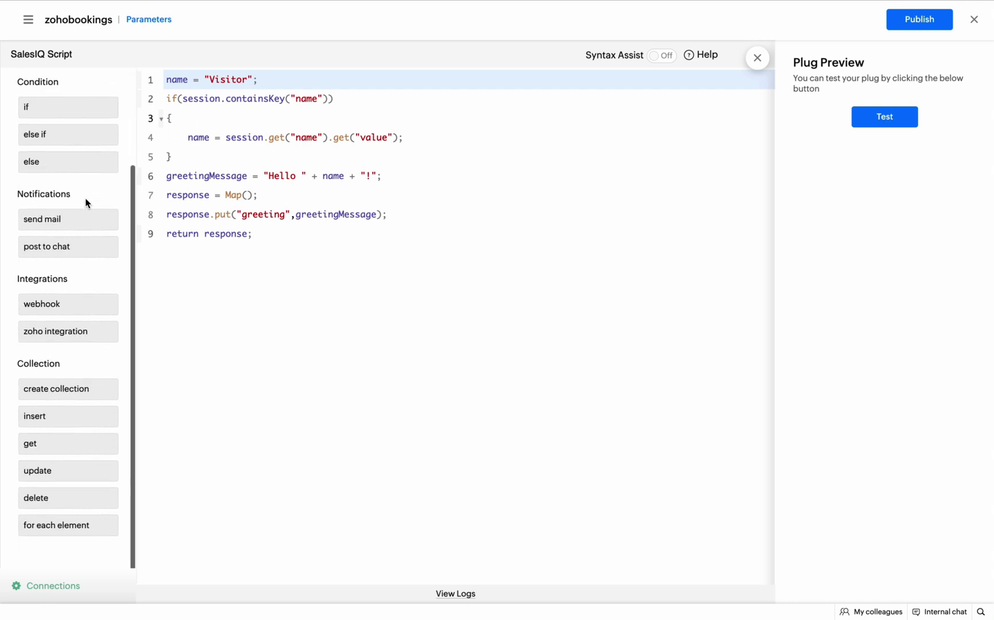
click(150, 20)
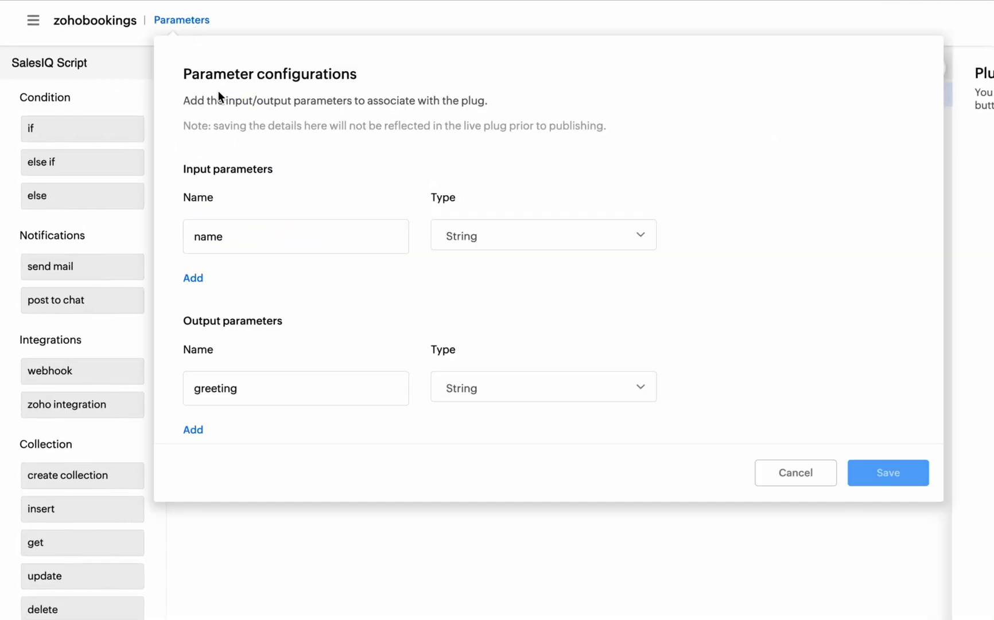
Keep the name input and add an email input of type Email.
click(253, 244)
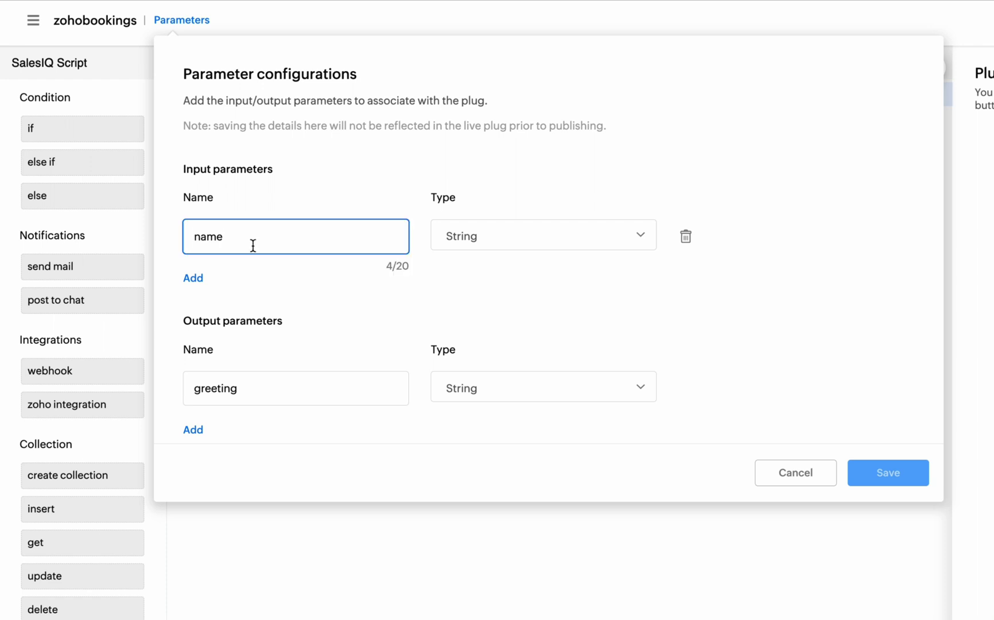
click(254, 281)
click(193, 278)
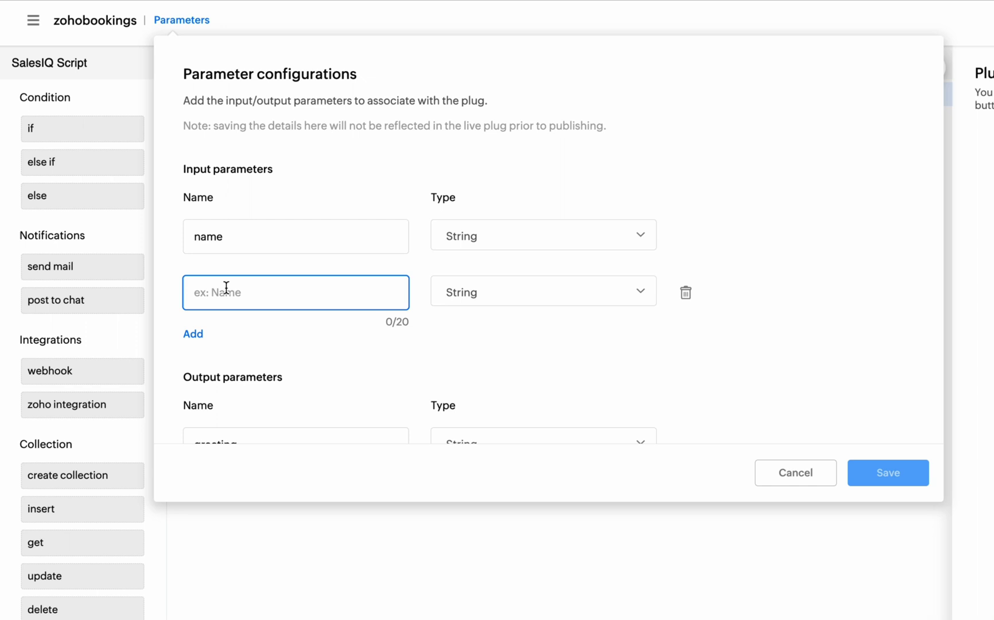
text(email)
click(523, 297)
scroll(521, 322, down, 5)
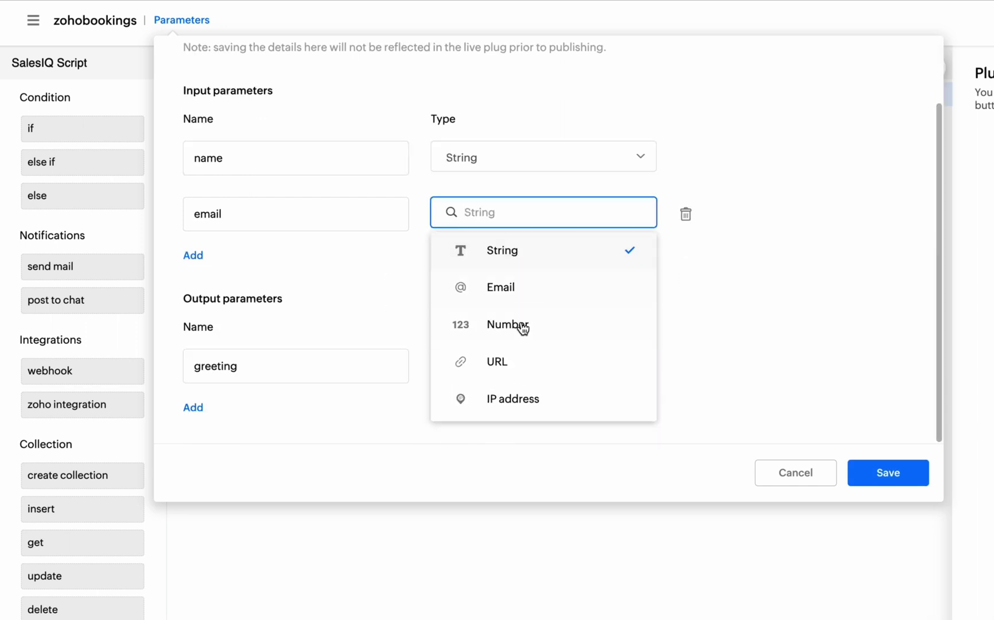
scroll(522, 345, up, 2)
scroll(521, 348, up, 3)
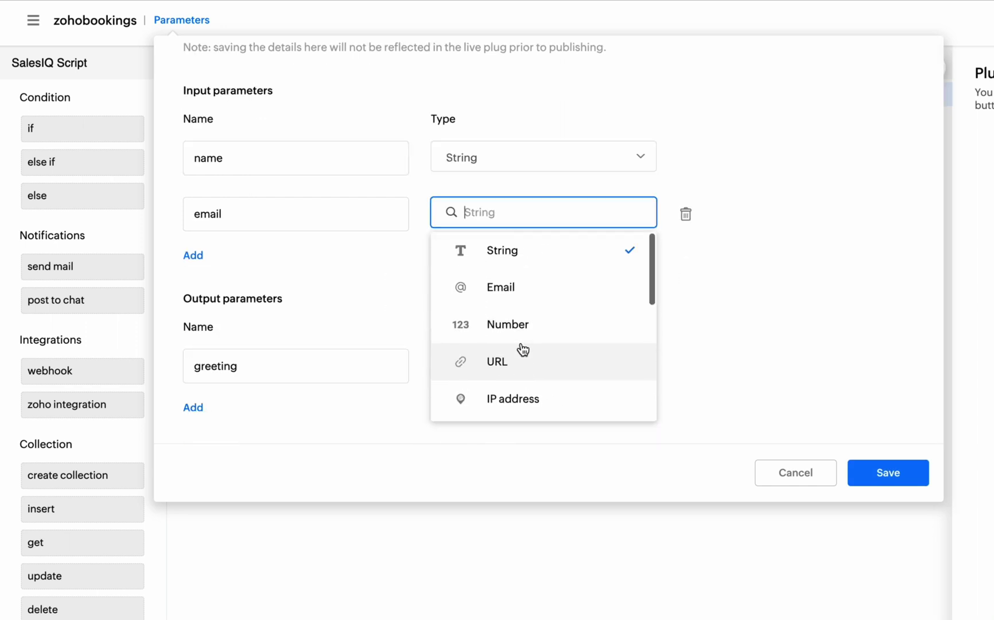
click(520, 296)
Add a phone input parameter of type Phone.
click(194, 256)
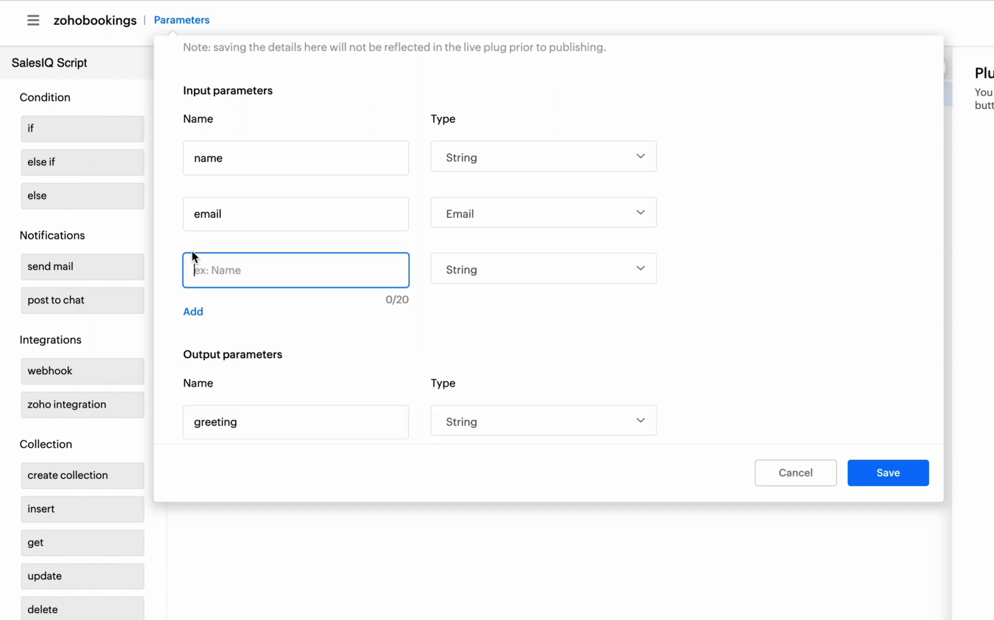
text(phone)
click(493, 272)
scroll(500, 287, down, 3)
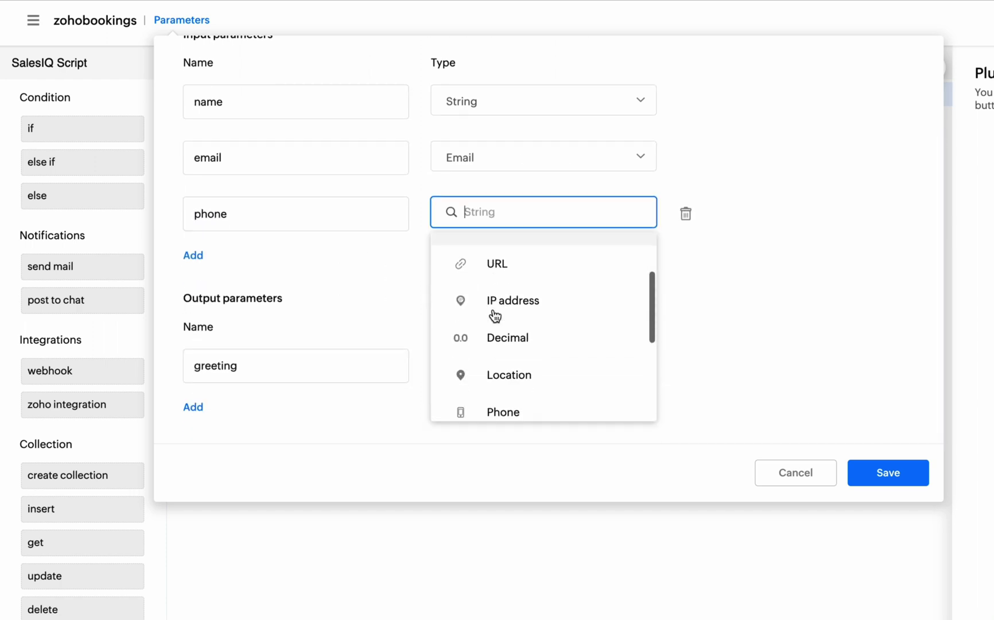
scroll(495, 315, down, 2)
click(495, 318)
Add a datetime input of Date and time type, rename the output to bookingid, and save.
click(194, 254)
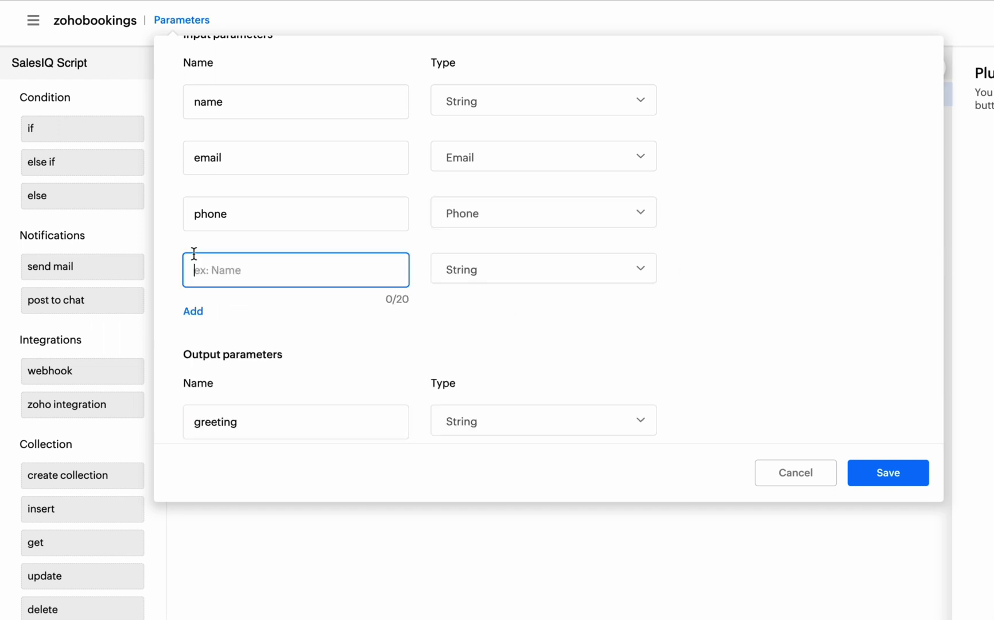
text(datetime)
click(490, 271)
scroll(491, 276, down, 5)
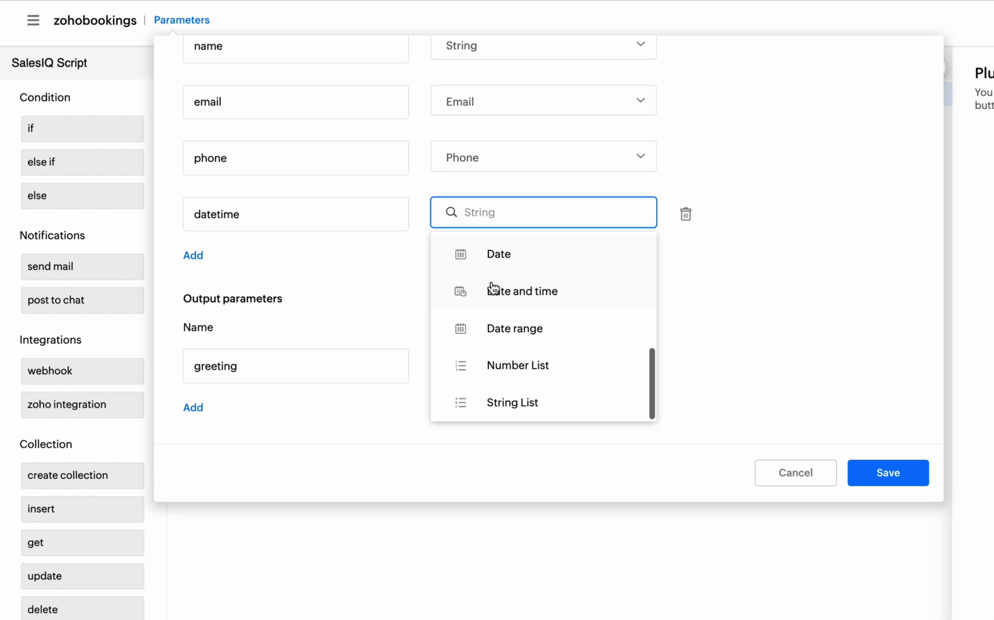
click(492, 290)
double_click(237, 368)
text(bookingid)
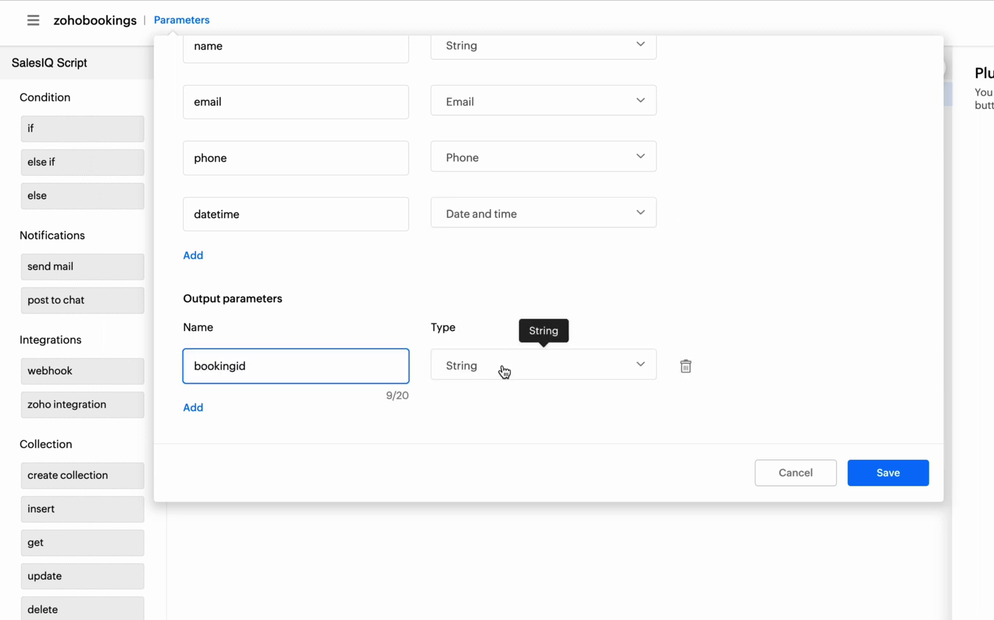
click(873, 474)
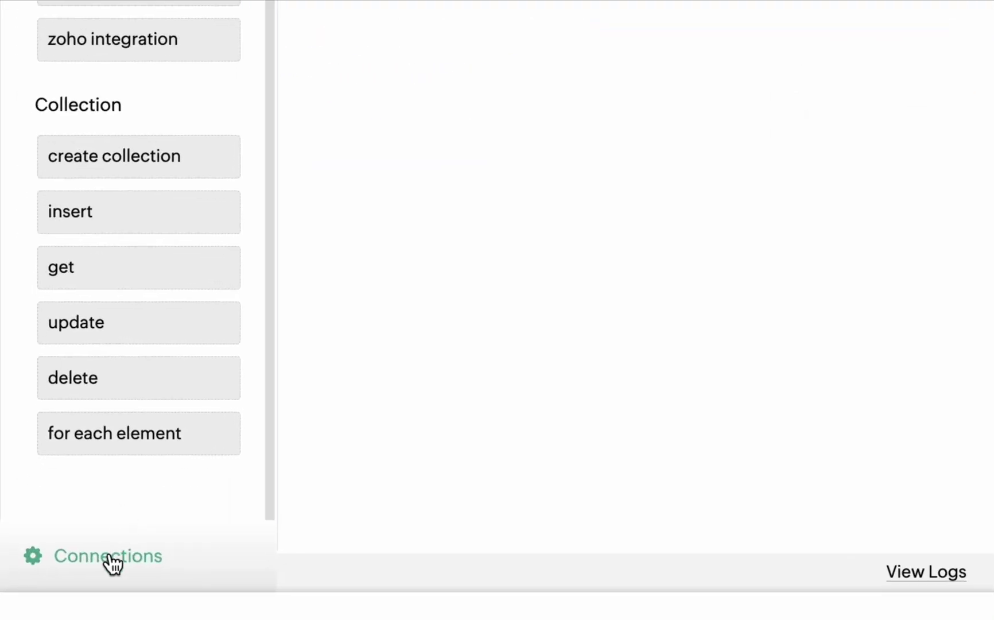
Review the existing connections and the Custom Services offered for a new connection.
click(113, 560)
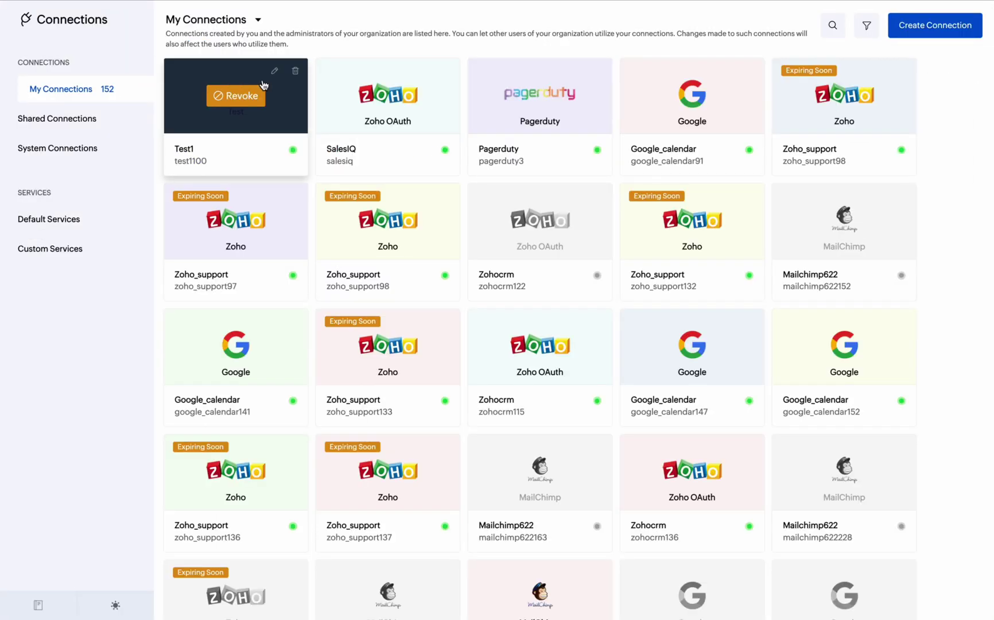
scroll(458, 356, down, 10)
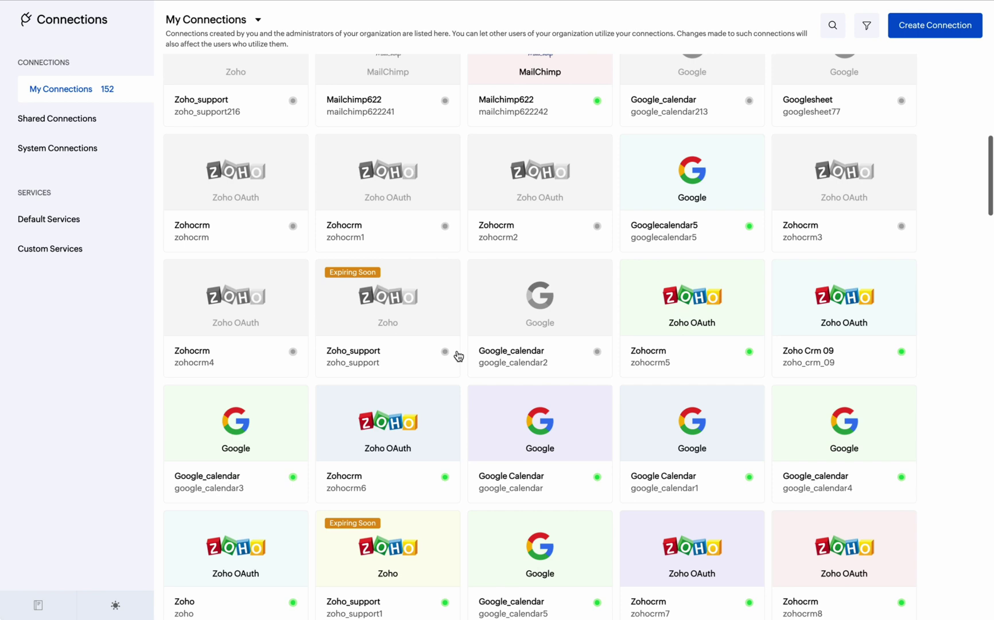
scroll(458, 356, up, 10)
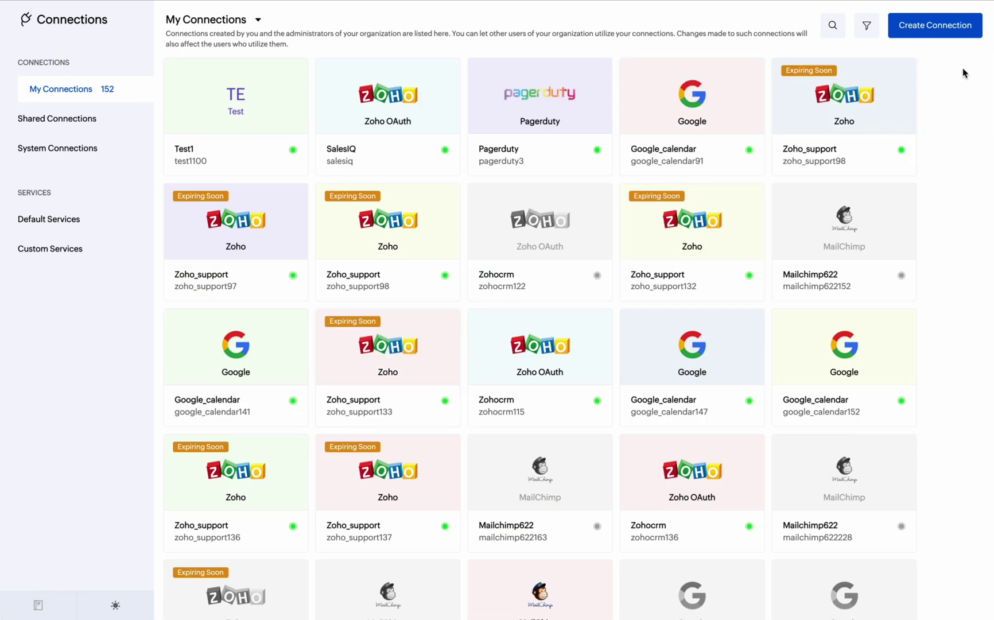
click(956, 33)
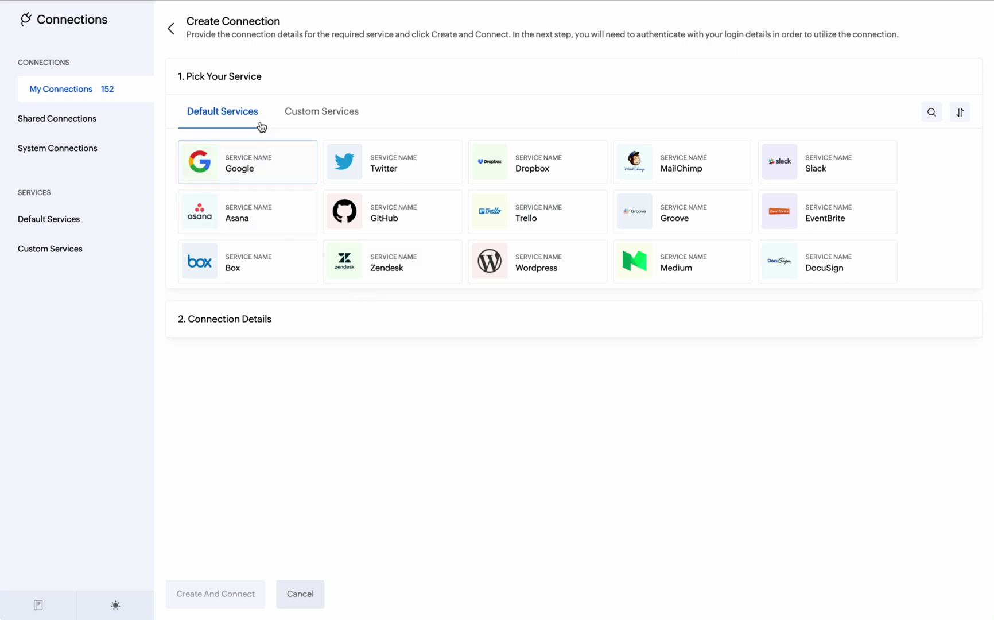
click(322, 113)
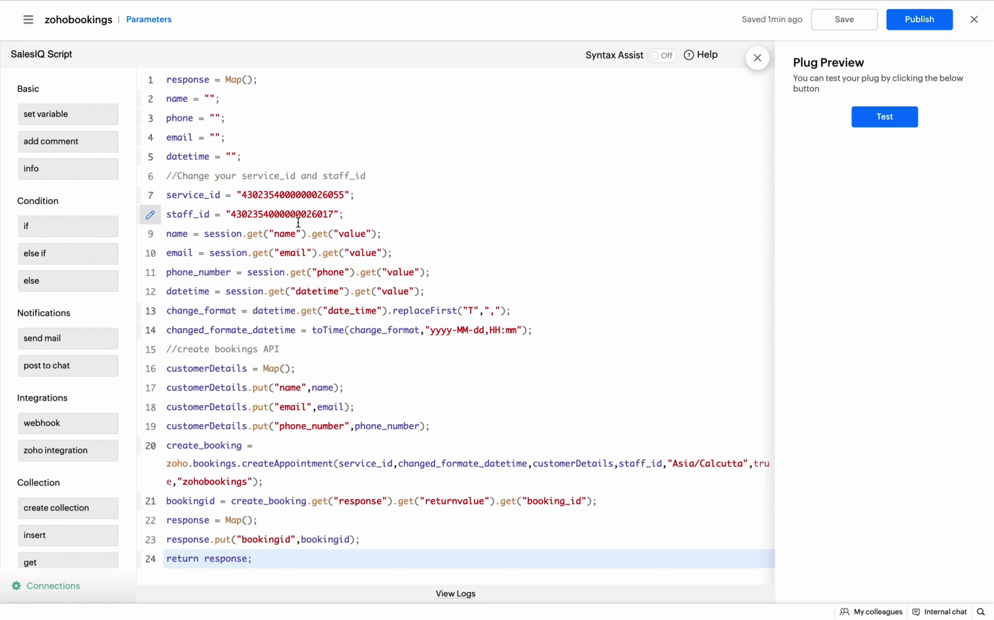
Save the script and test the plug with a phone, email, name and 10 May 12:00 PM slot.
click(844, 19)
click(873, 118)
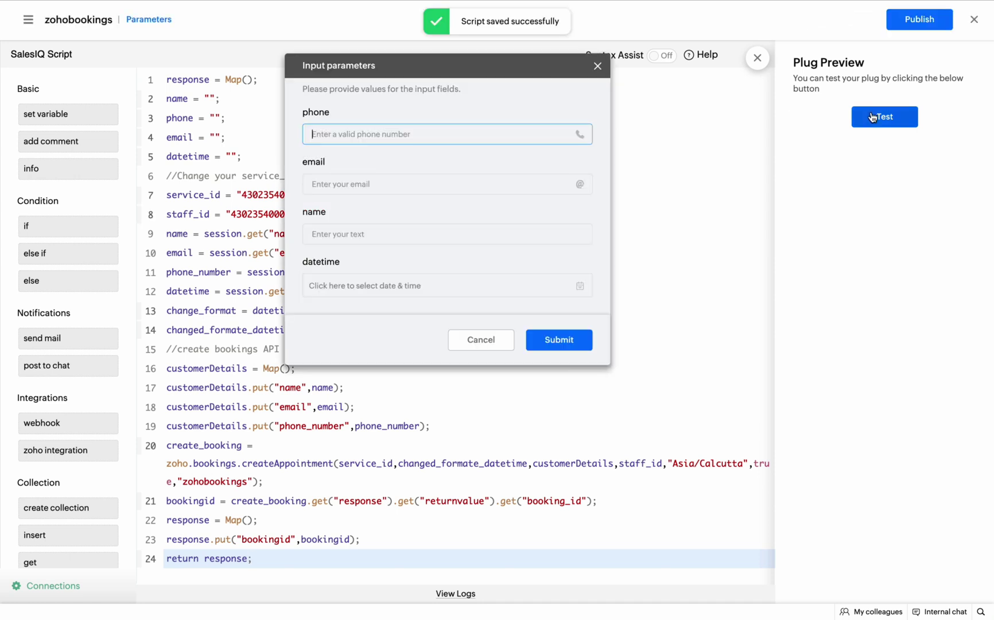
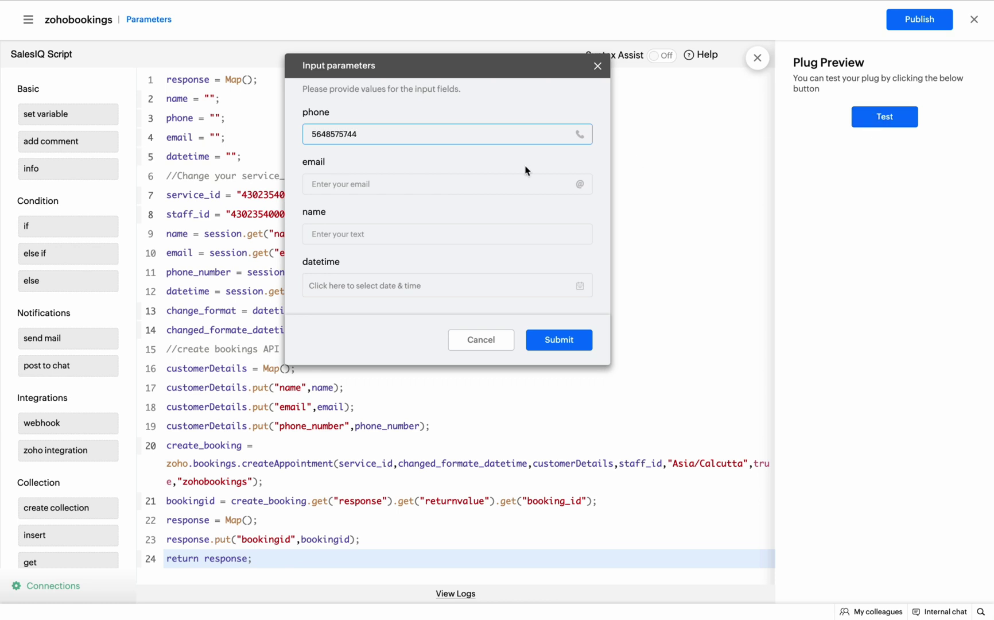
click(497, 184)
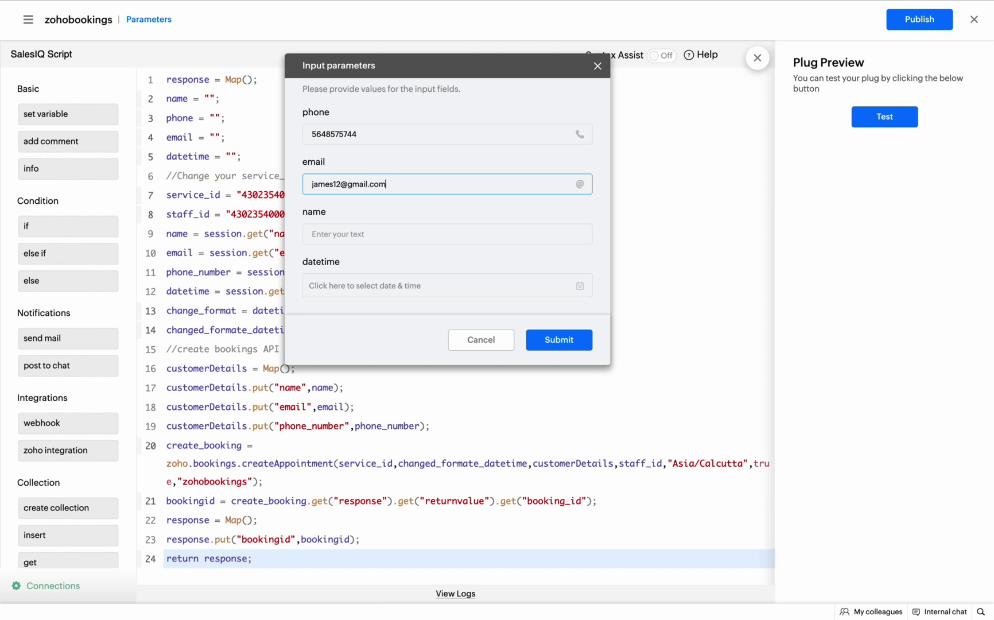
click(440, 228)
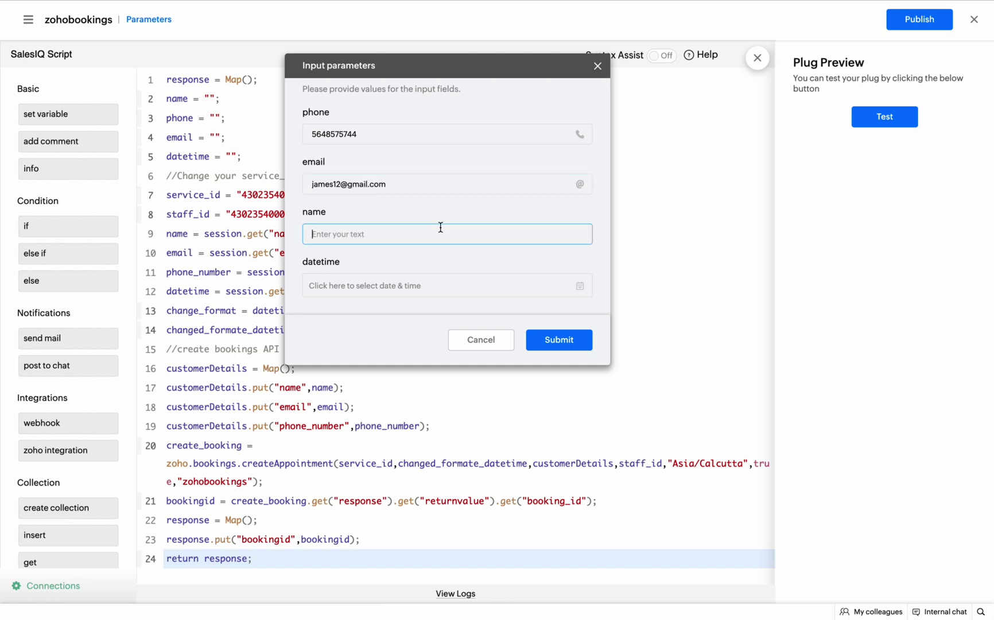
text(James)
click(579, 287)
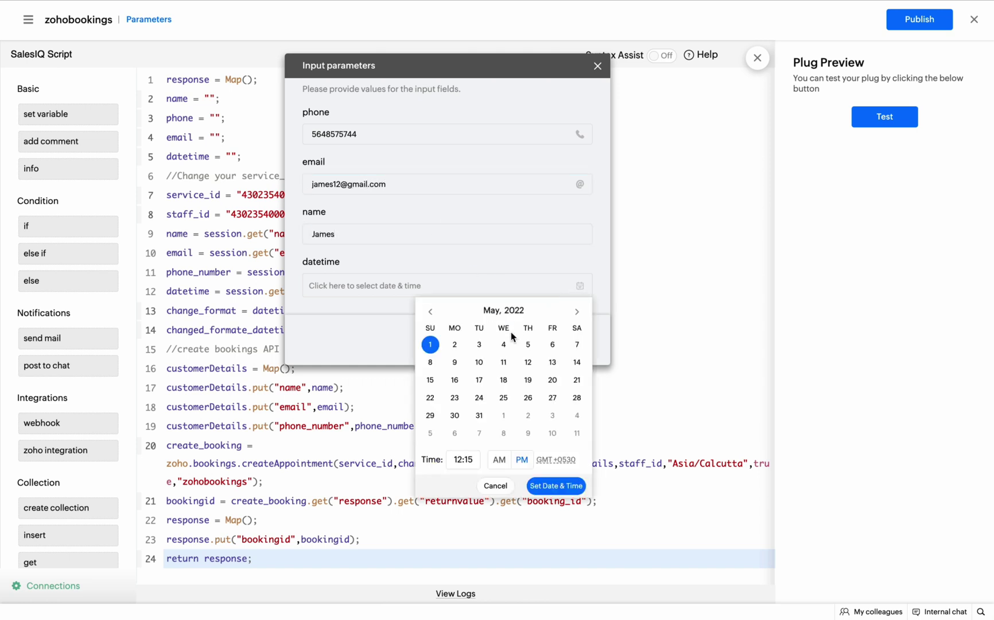
click(479, 362)
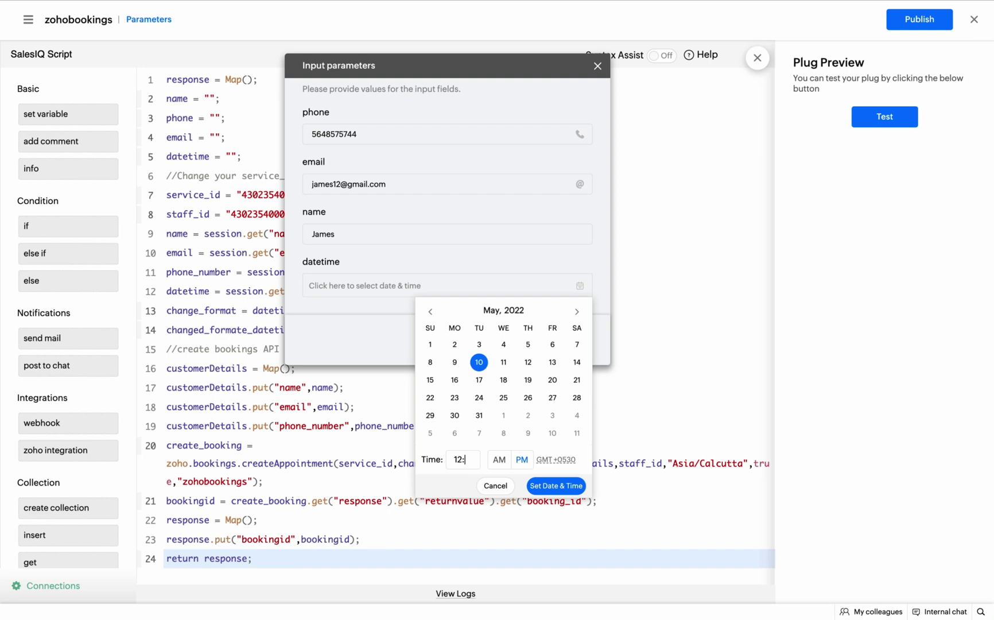
click(547, 477)
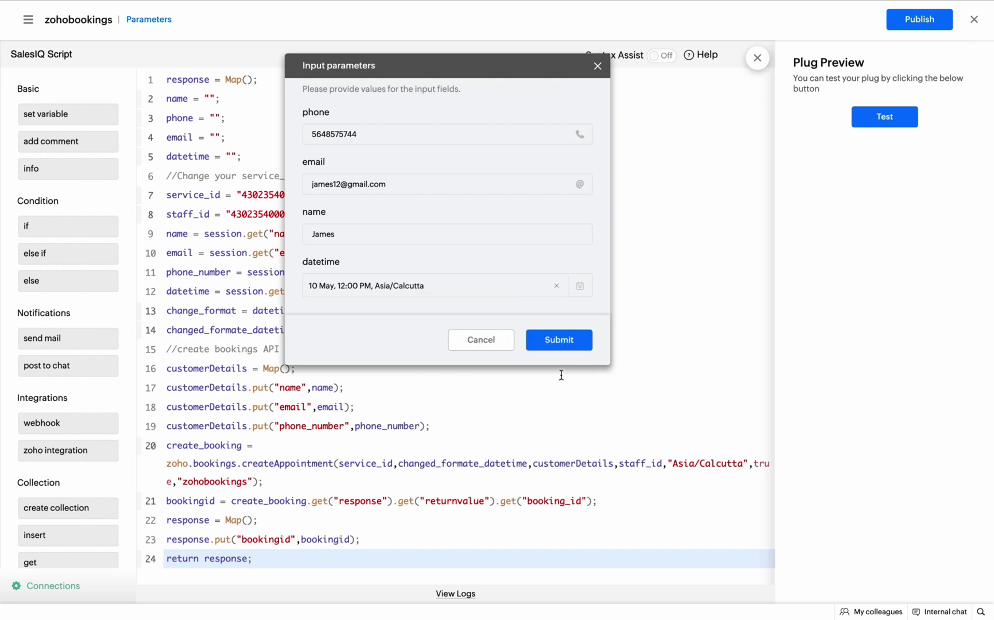
click(559, 340)
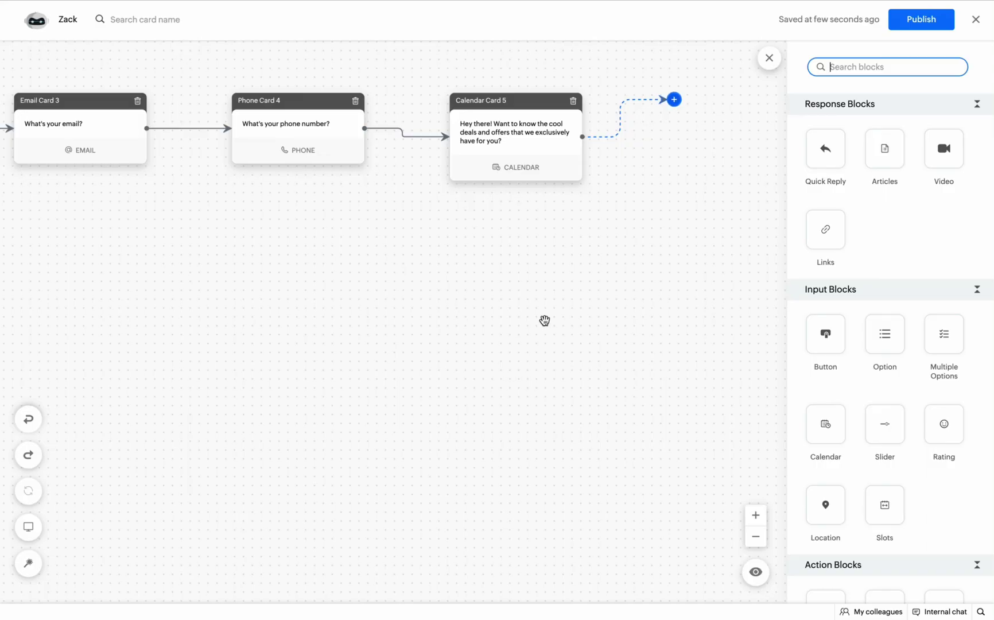
Add a Plugs card after the Calendar card running the zohobookings plug.
scroll(811, 271, down, 7)
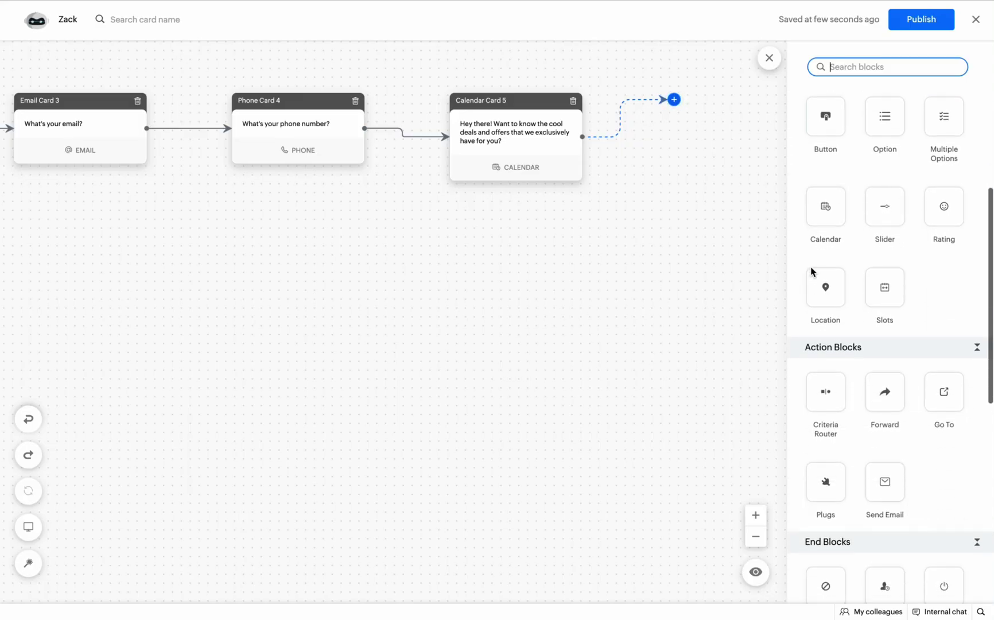
drag(833, 302, 708, 100)
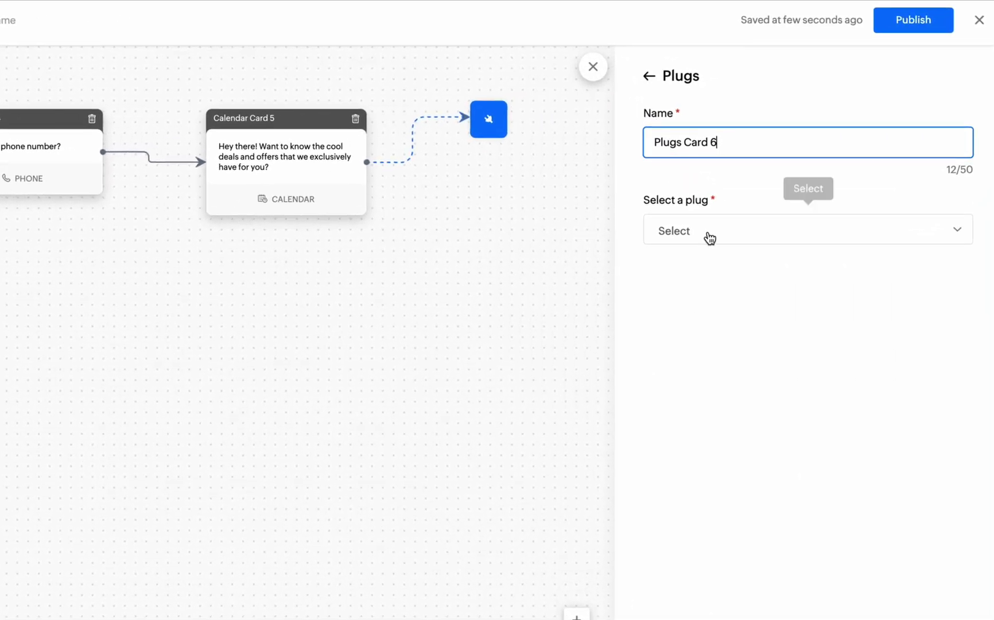
click(725, 220)
click(713, 262)
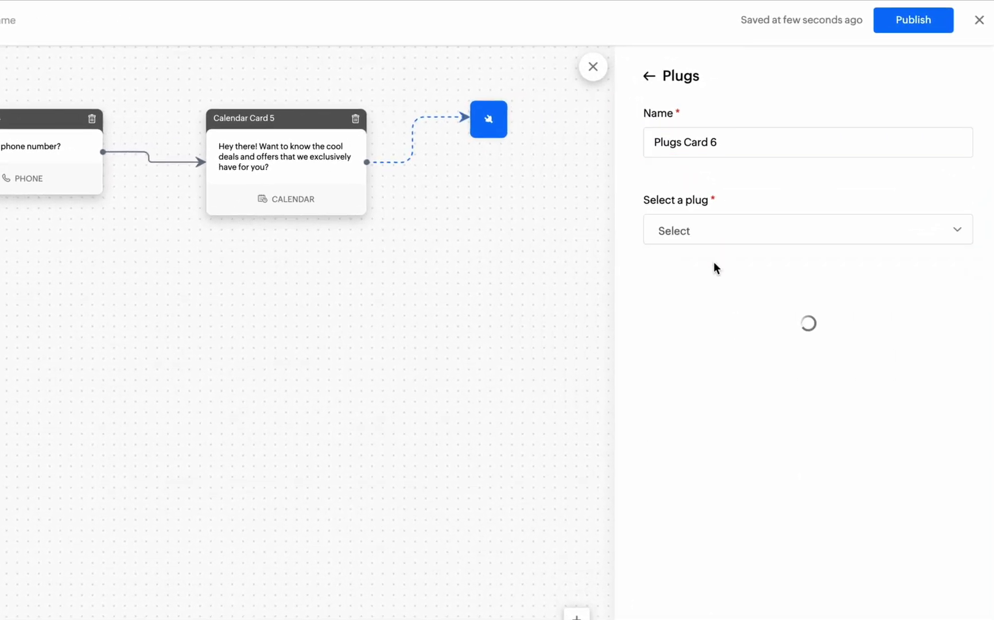
Map the plug inputs to the Phone, Email, Name and date.option variables.
click(844, 354)
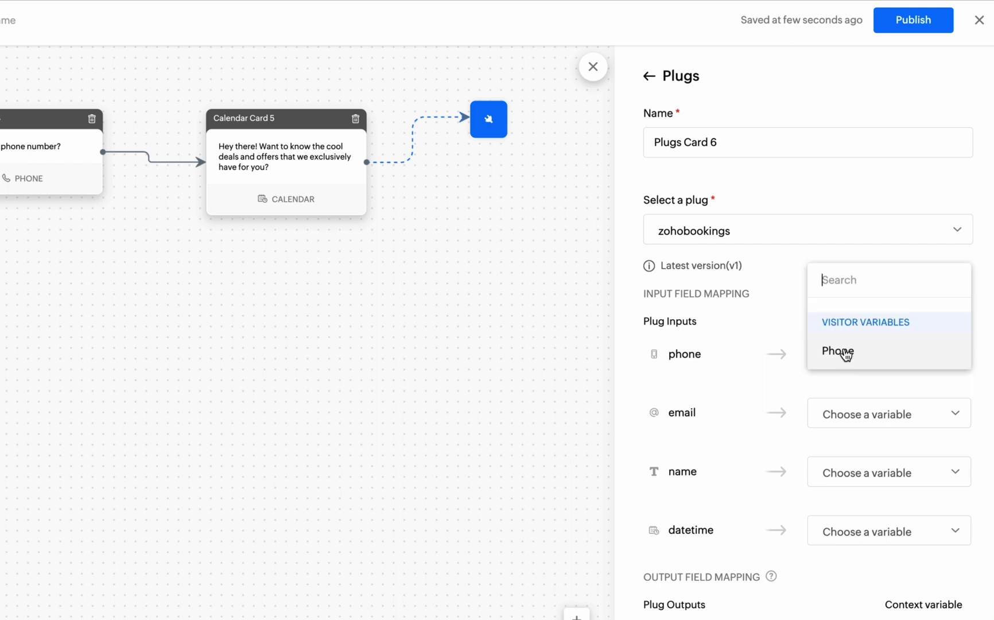
click(846, 353)
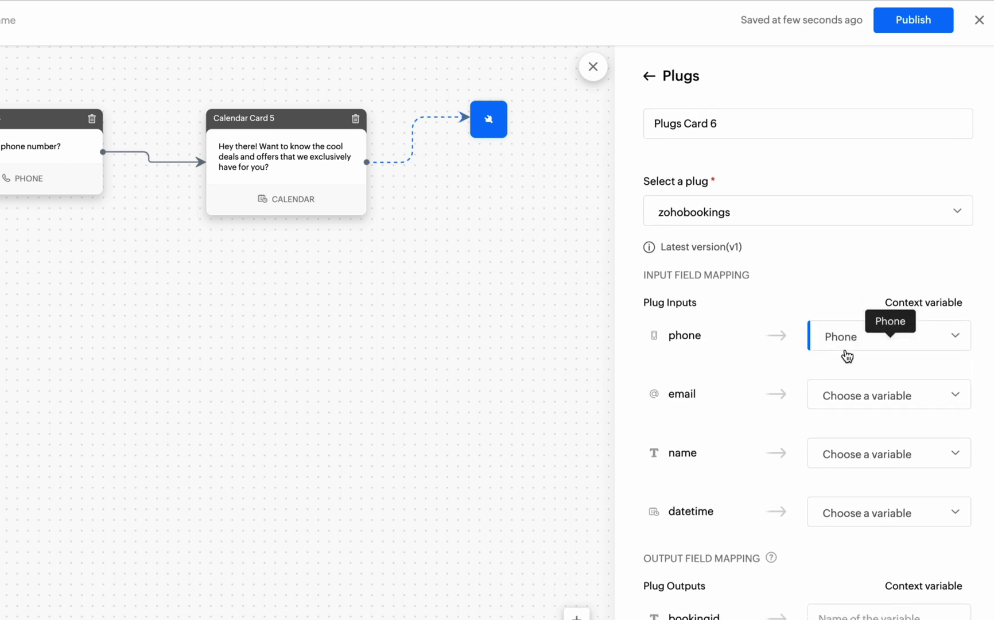
click(845, 394)
click(845, 396)
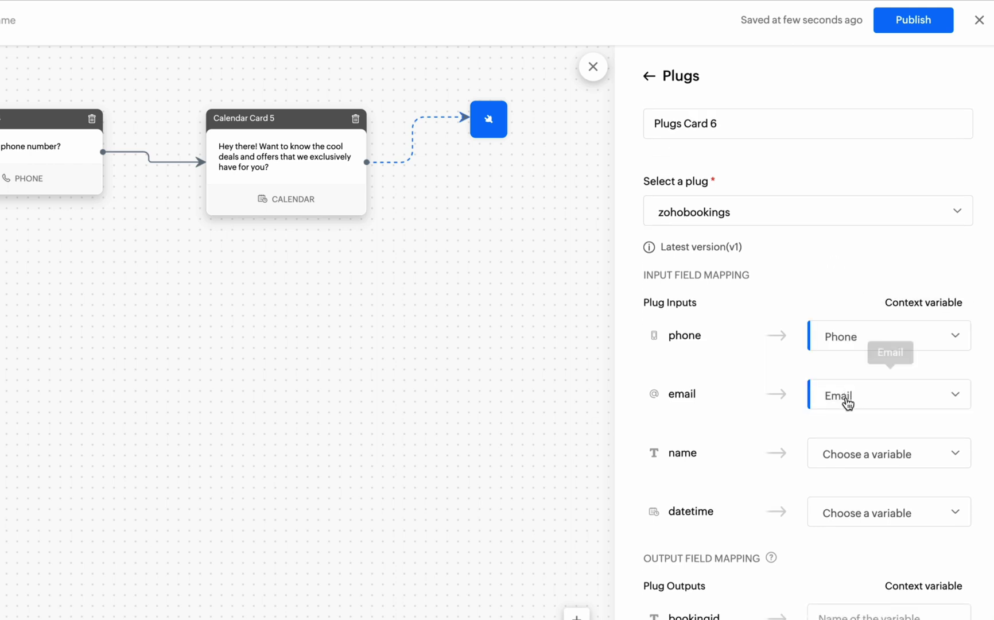
click(854, 454)
click(864, 305)
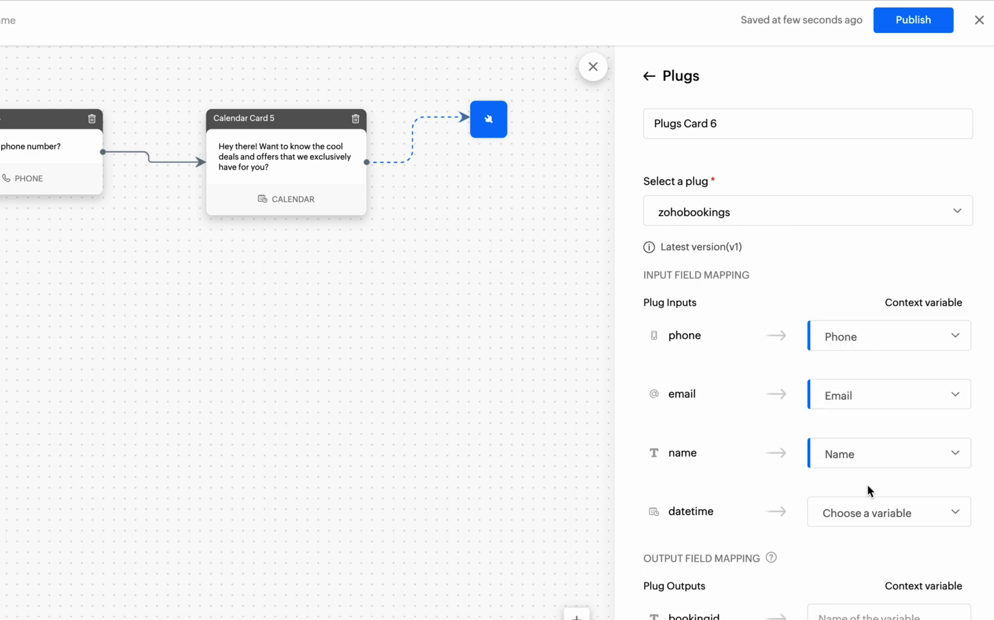
click(873, 513)
click(874, 510)
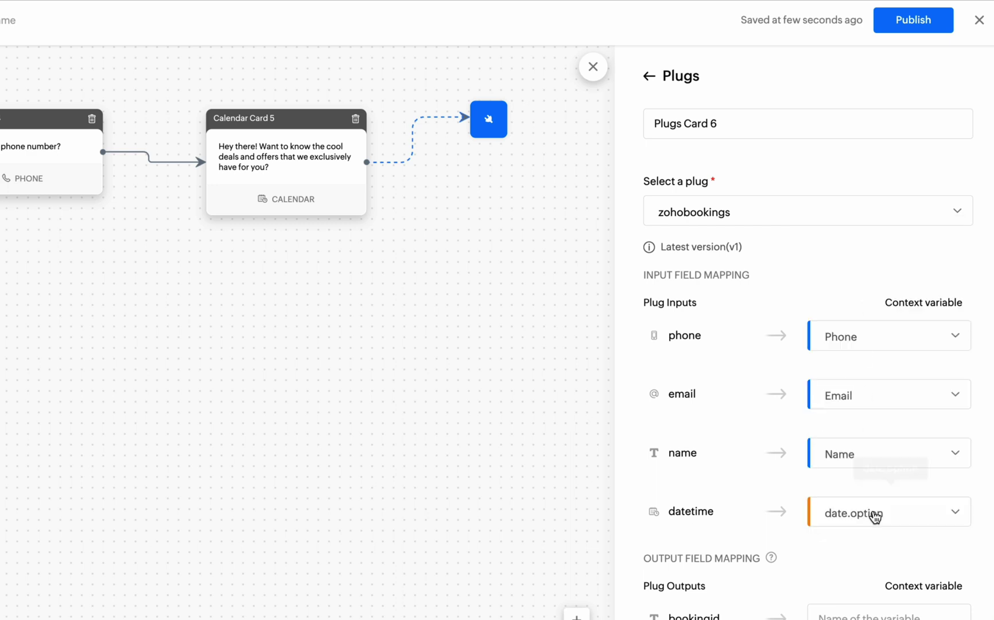
Store the bookingid output in booking.id and save the plug card.
scroll(869, 585, down, 3)
click(870, 499)
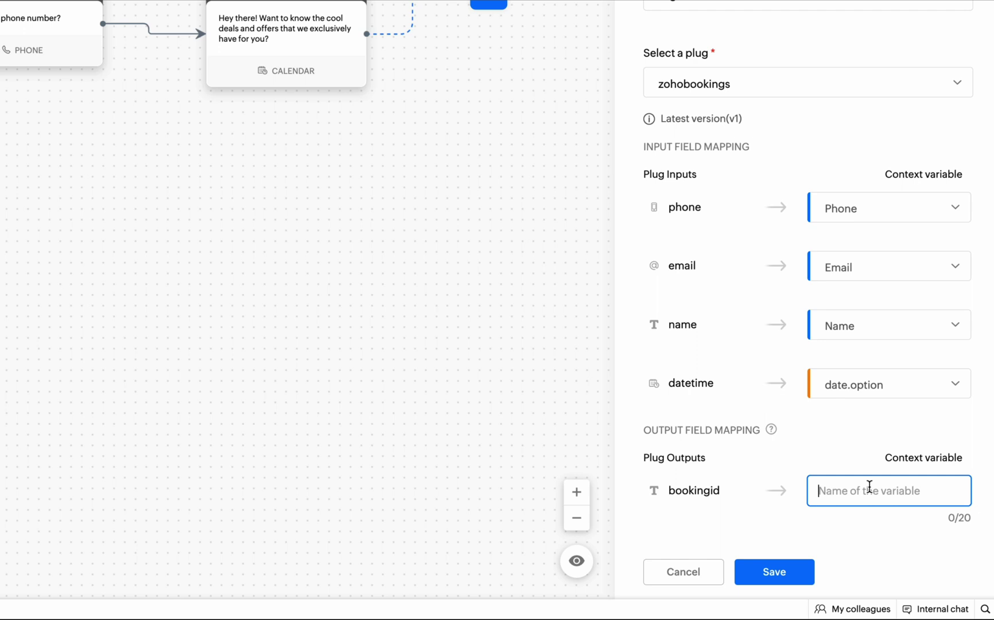
text(booking.id)
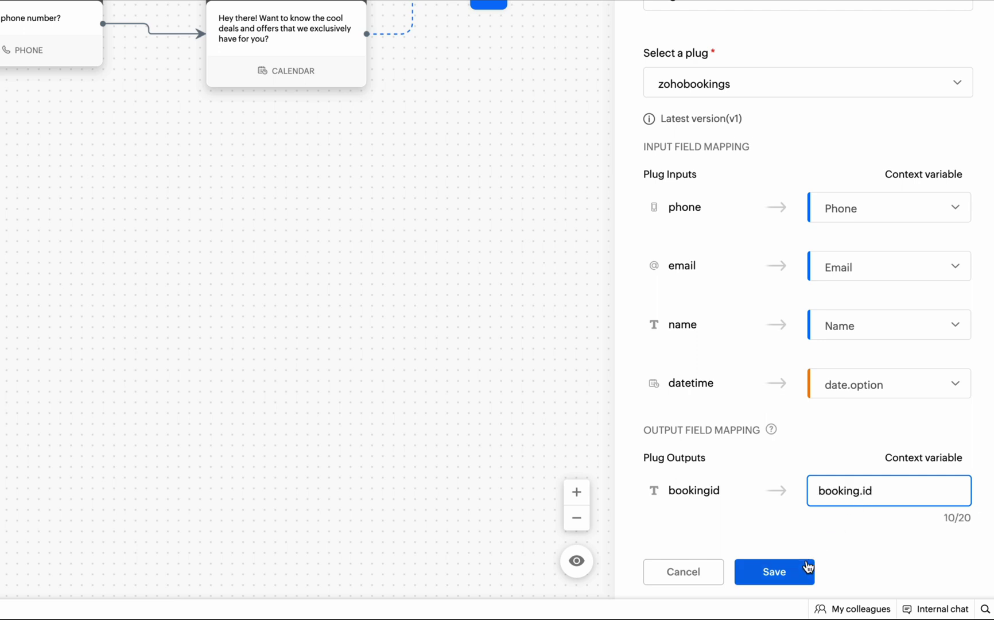
click(775, 571)
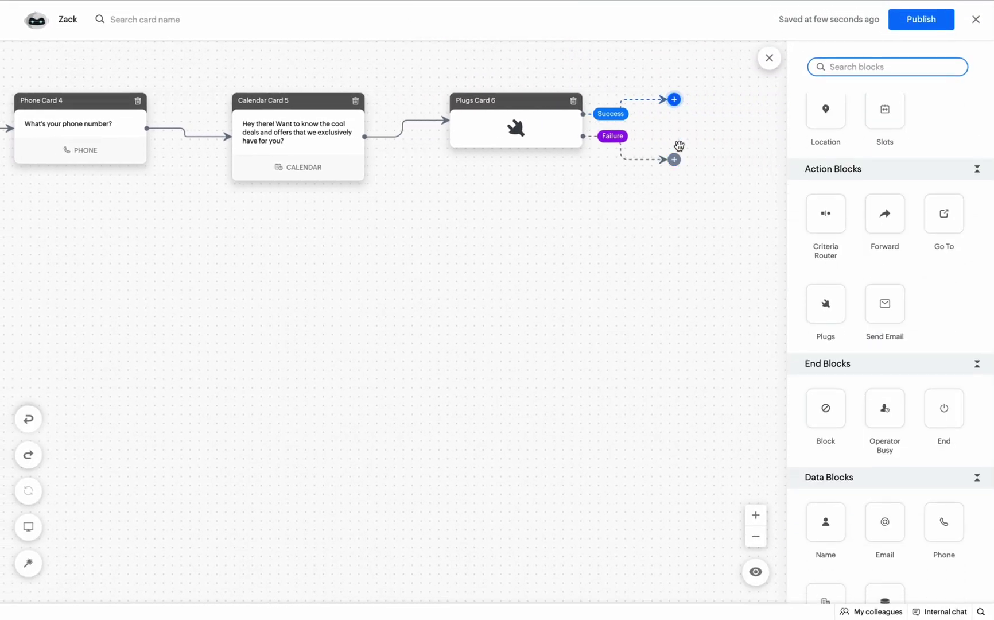
Put a Success-branch quick reply: 'Your meeting has been scheduled successfully. The booking ID is %booking.id%'.
scroll(878, 202, up, 4)
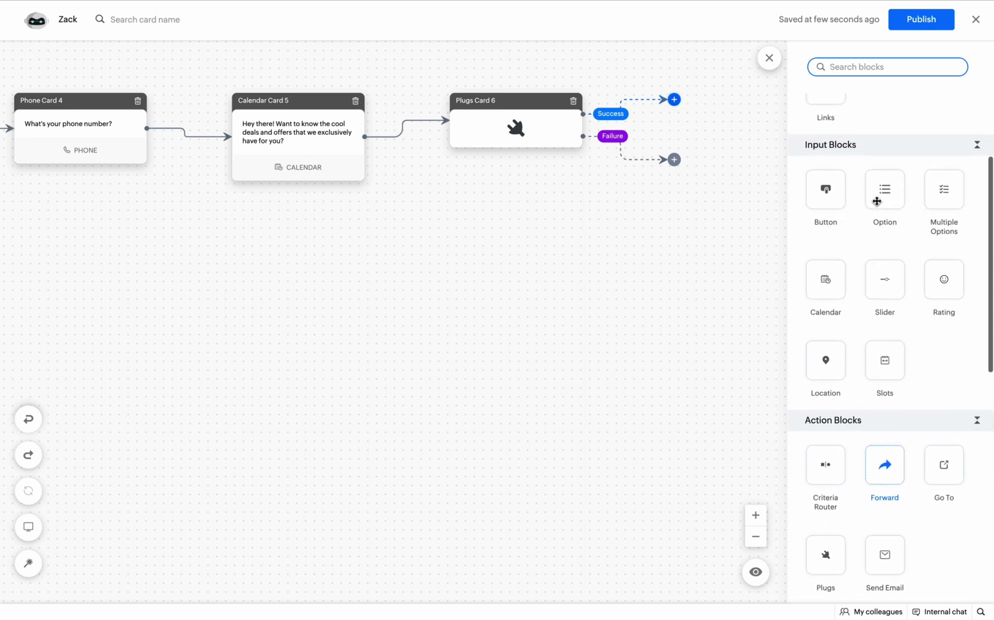
scroll(878, 201, up, 3)
drag(825, 150, 693, 103)
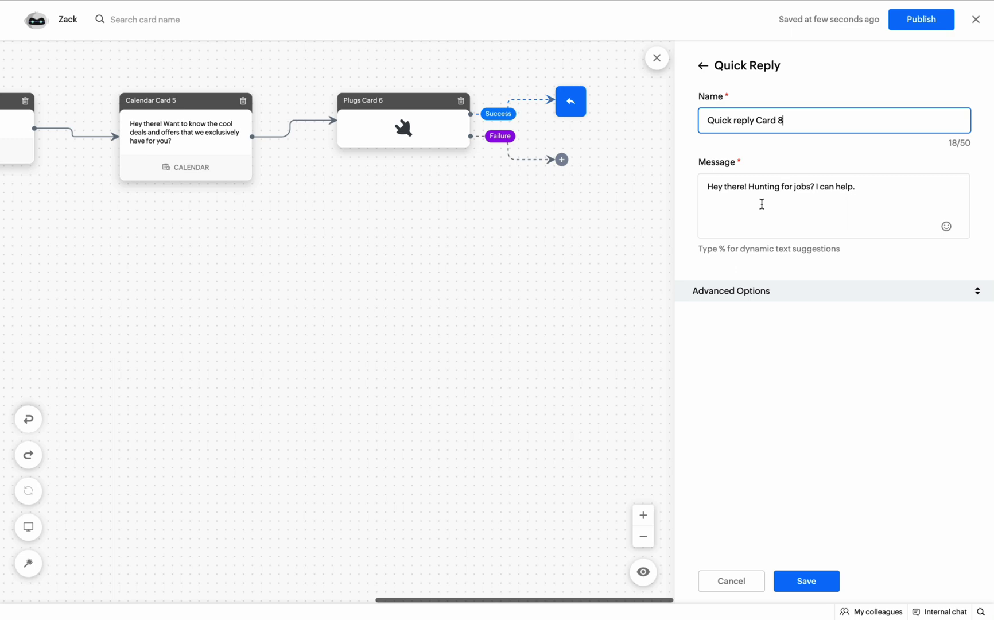
click(762, 204)
key(ctrl+a)
text(Yo)
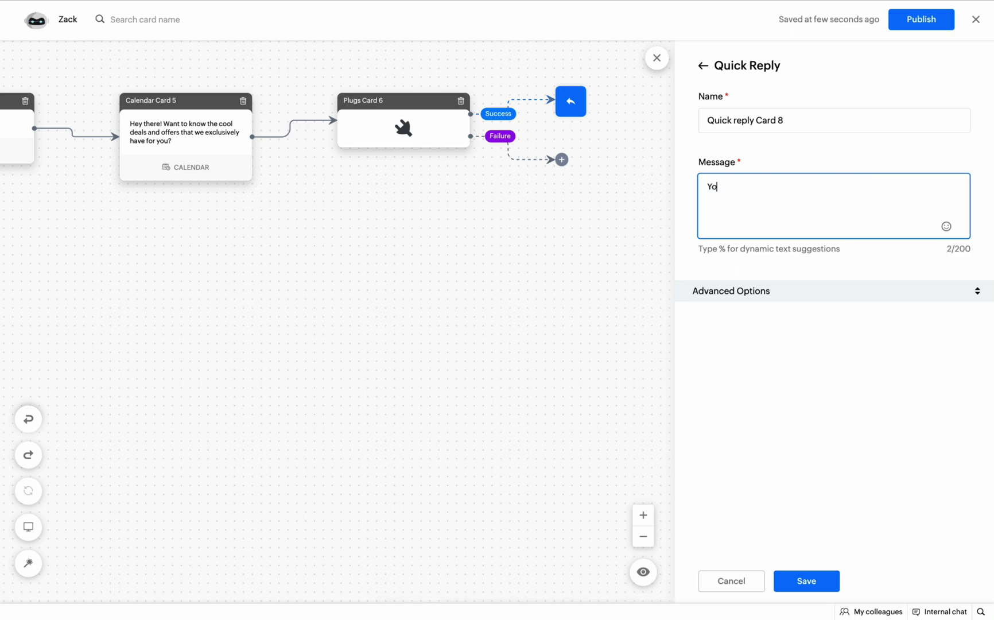
text(ur meeti)
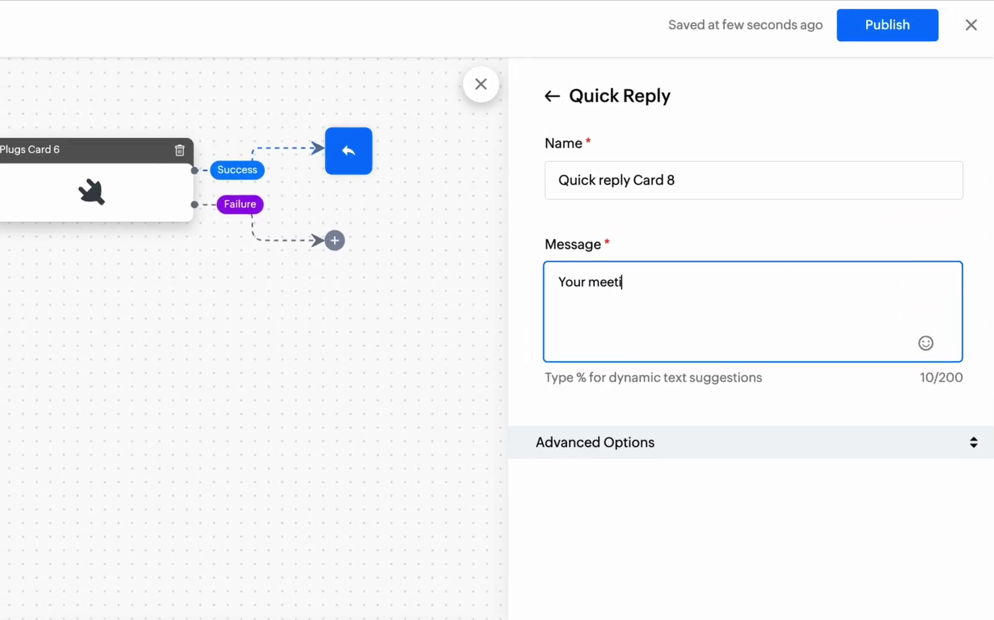
text(ng has been sched)
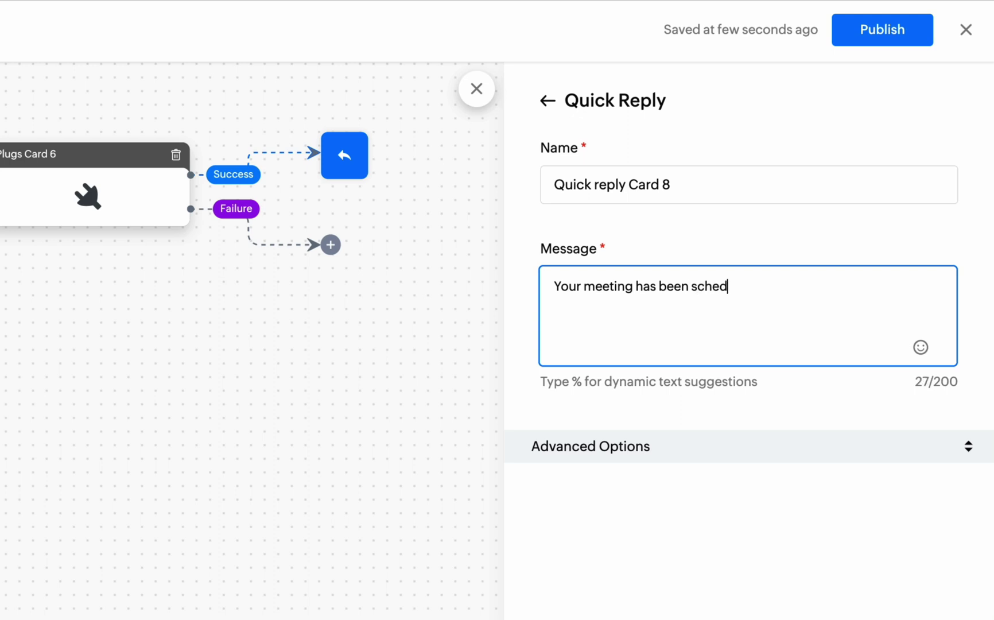
text(uled successfully. T)
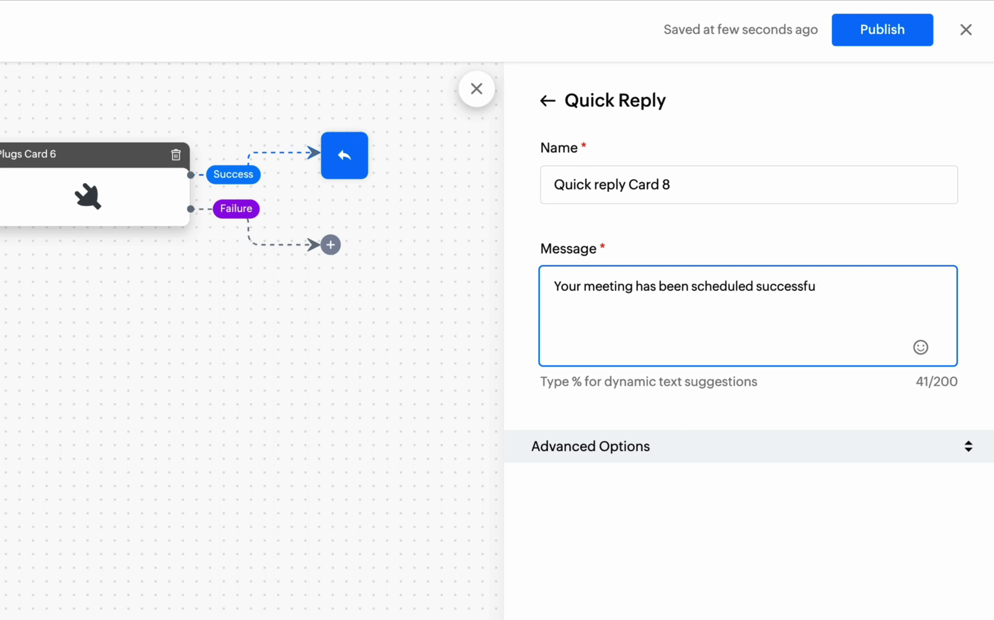
text(he booking ID is)
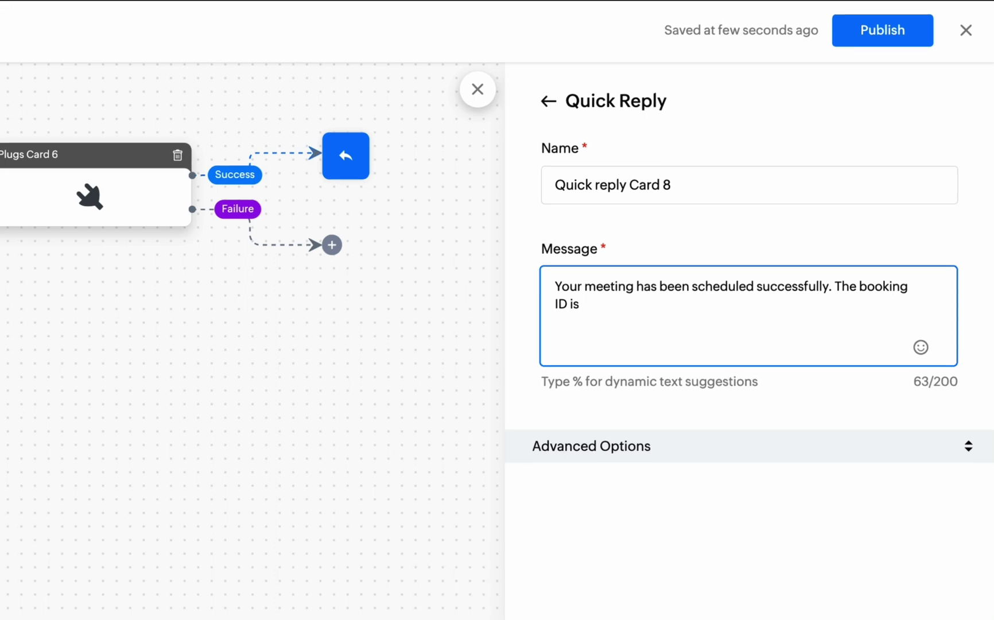
text( %boo)
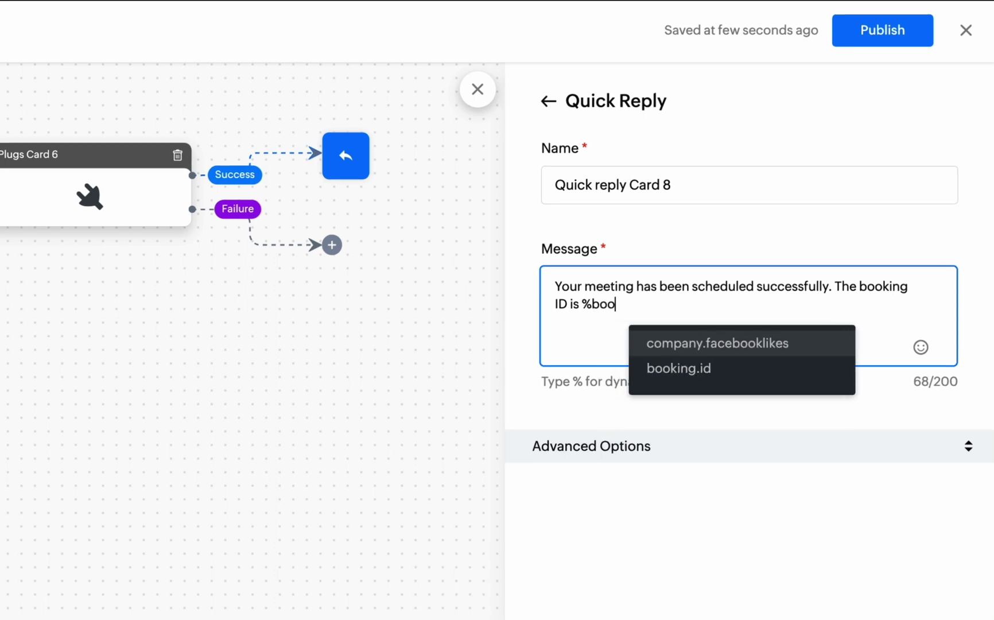
click(721, 372)
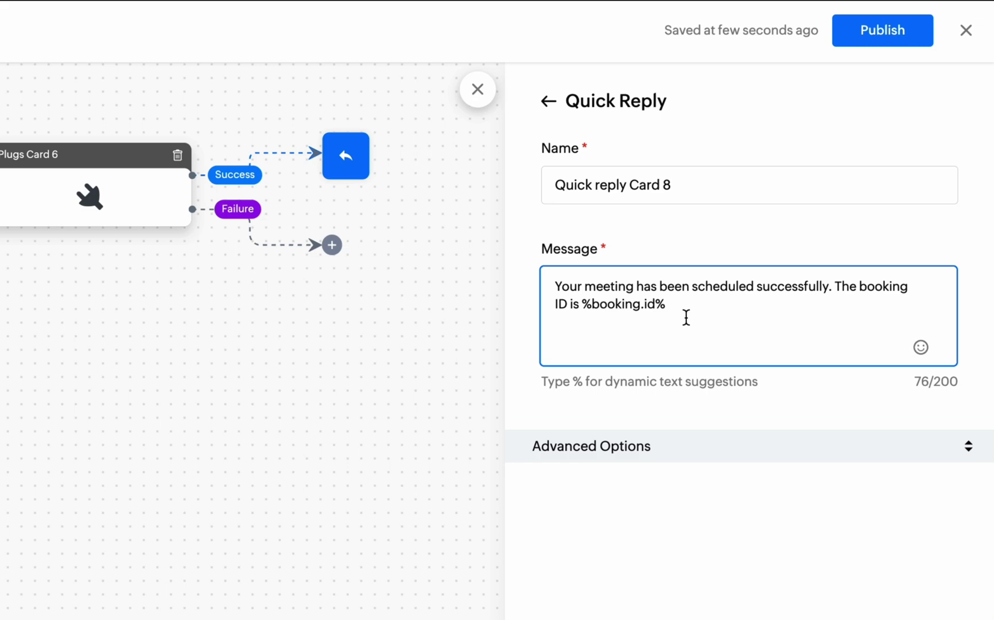
click(793, 582)
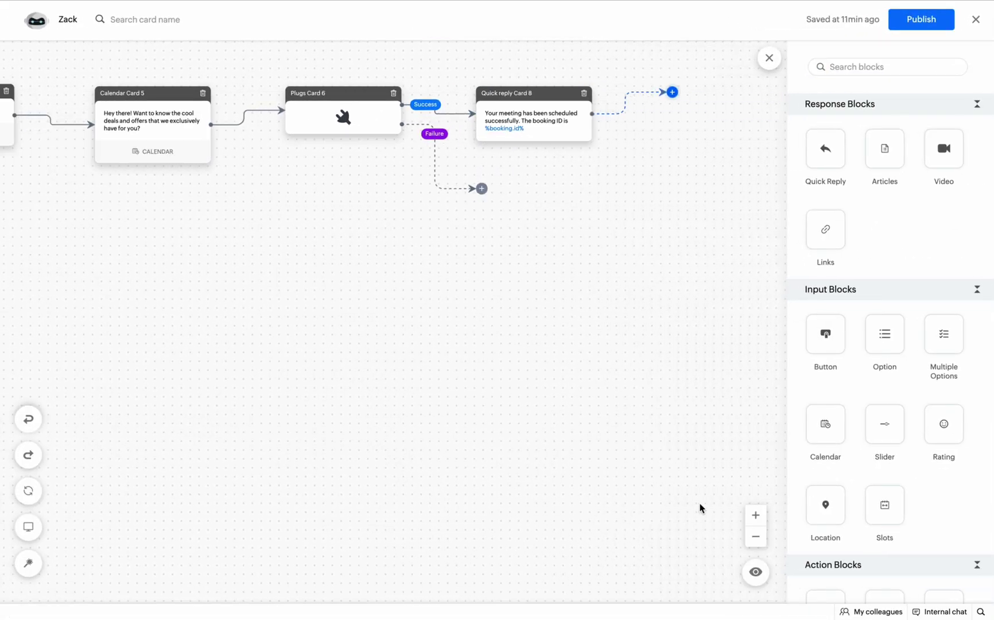
Add End cards on the Failure branch and after the success reply, then preview the bot.
scroll(867, 484, down, 6)
drag(935, 440, 485, 190)
click(791, 580)
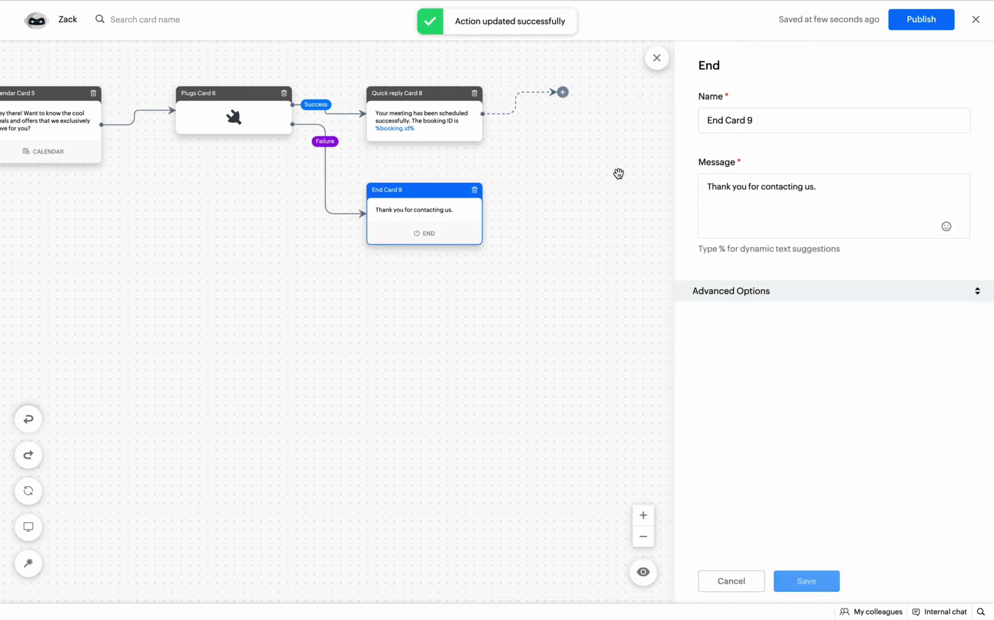
scroll(890, 398, down, 8)
drag(943, 424, 675, 92)
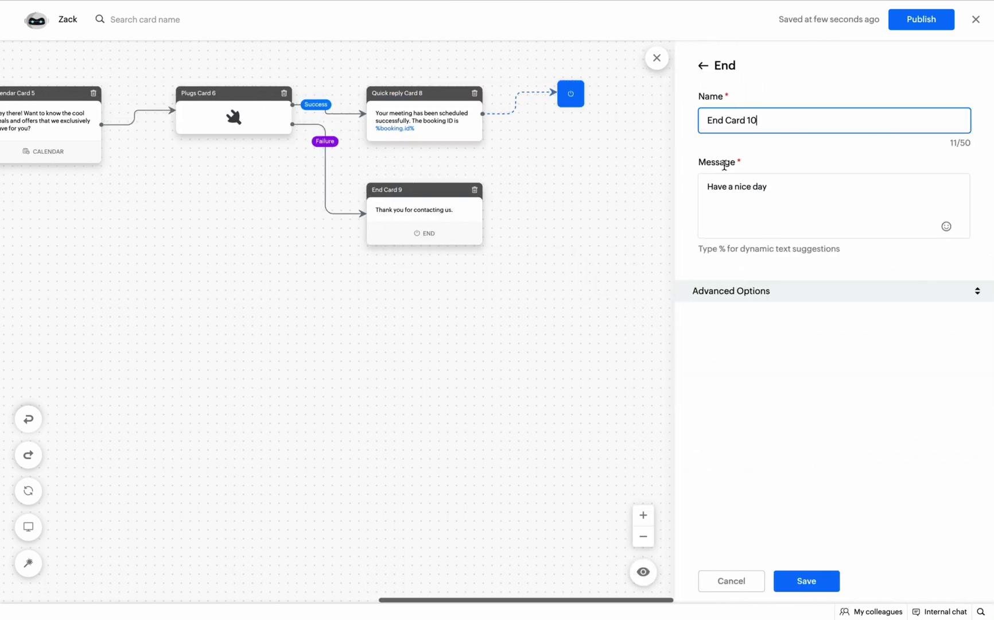
click(810, 581)
click(643, 572)
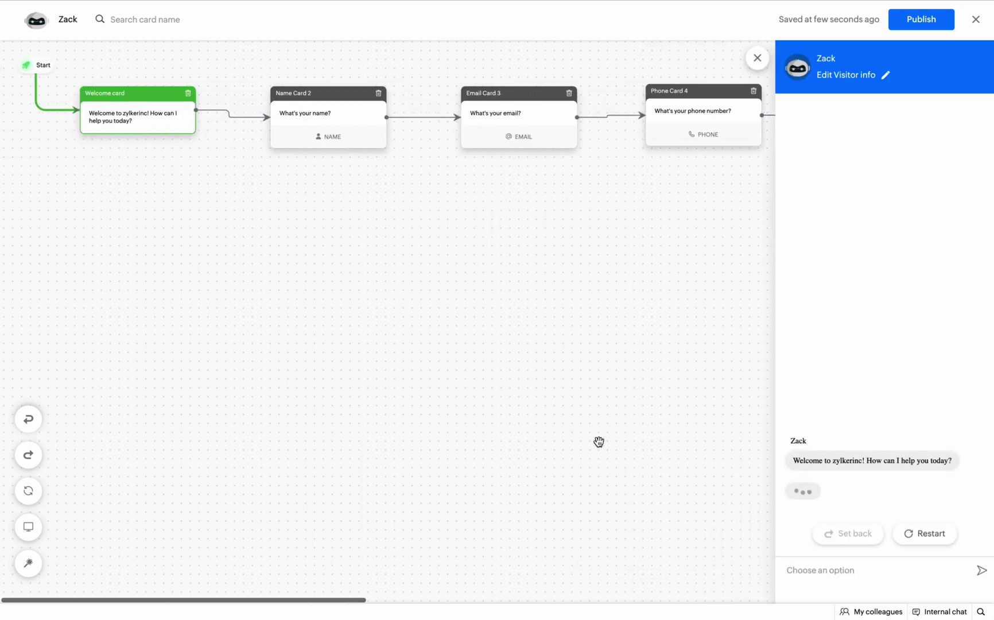
Enter the visitor's name, e-mail address and phone number in the preview chat.
text(James)
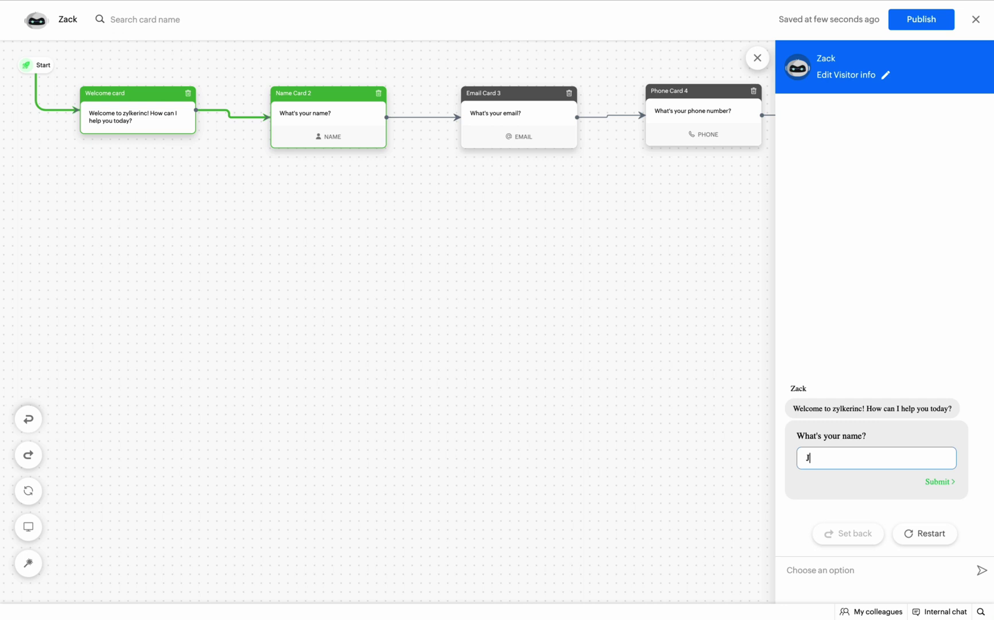
key(Return)
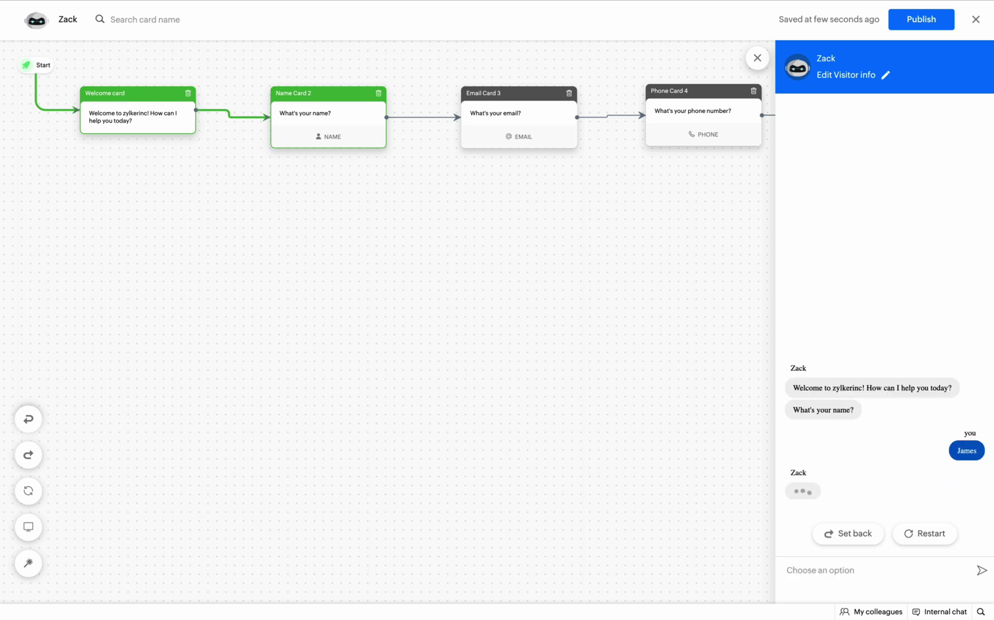
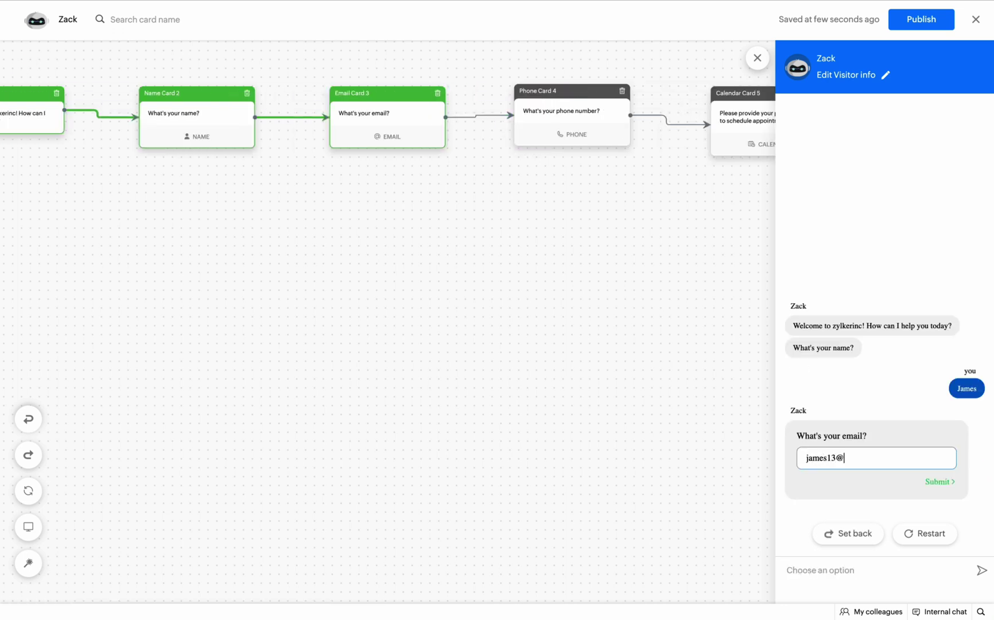
key(Return)
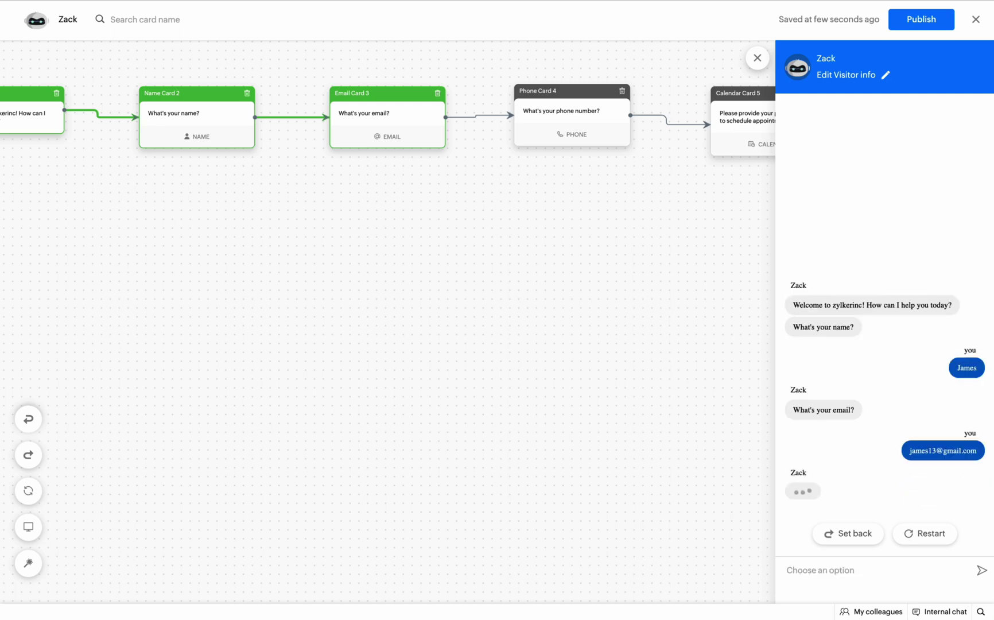
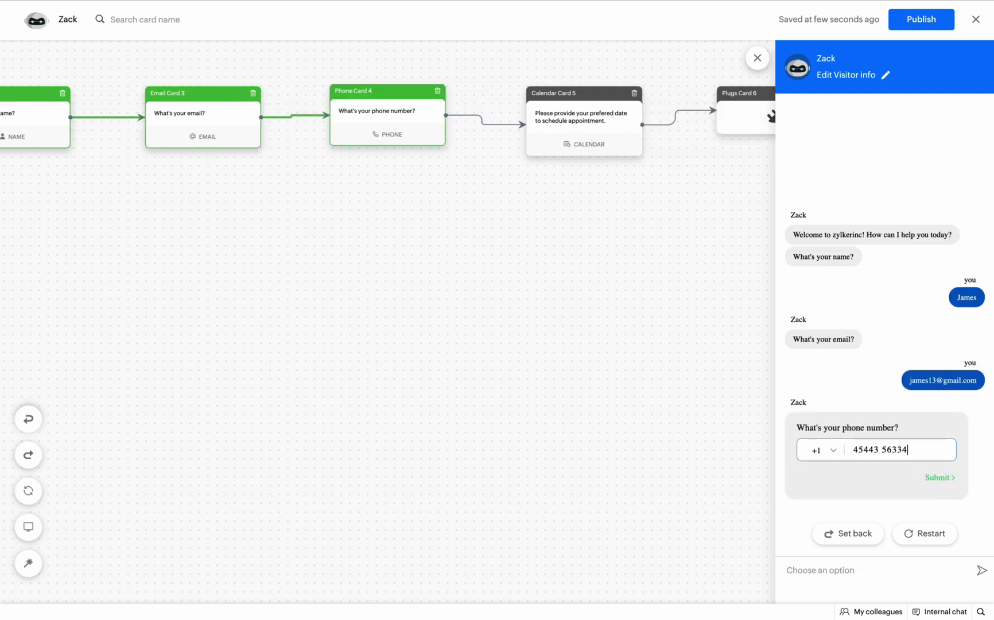
key(Return)
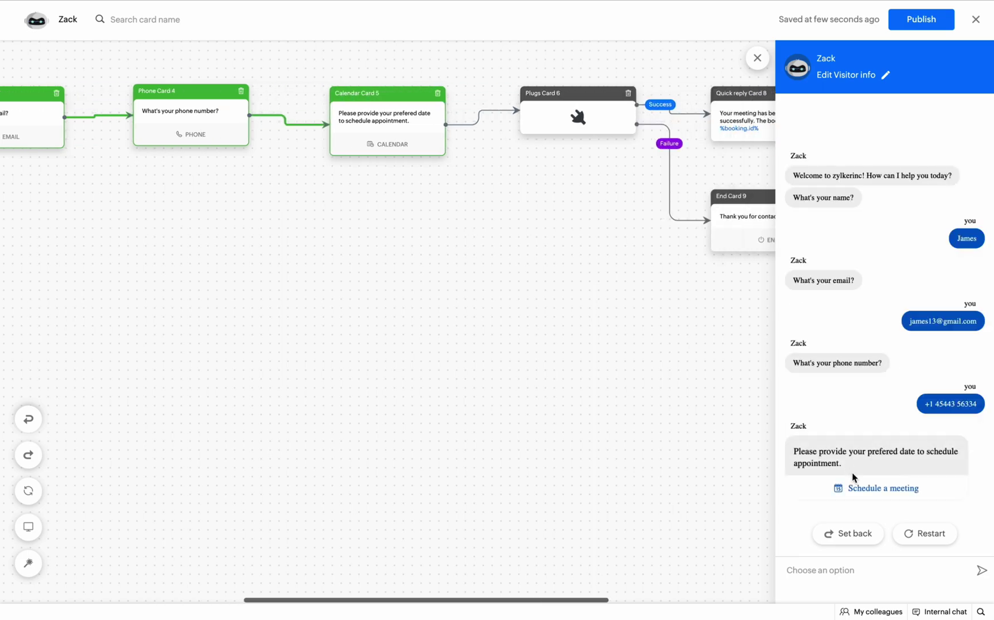
Book a 12 May 12:00 meeting, check the returned booking ID, and publish the bot.
click(861, 487)
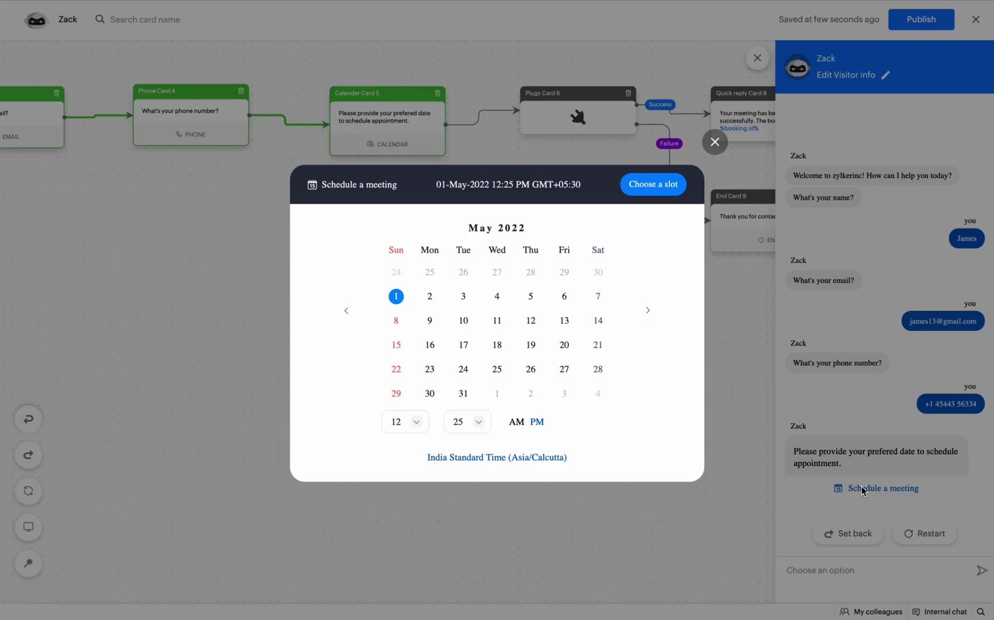
click(530, 320)
click(475, 422)
click(466, 330)
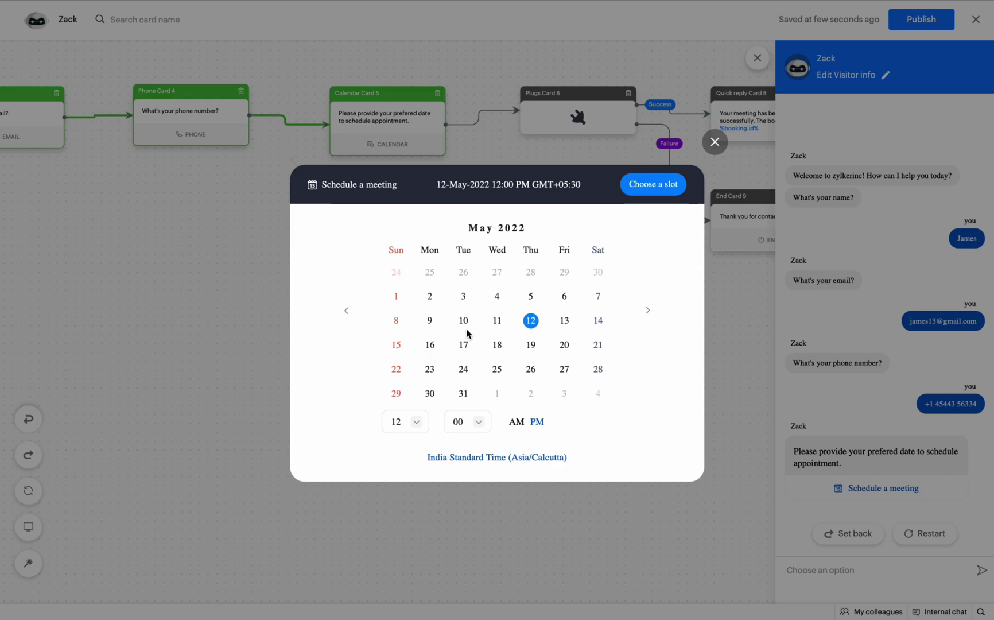
click(655, 184)
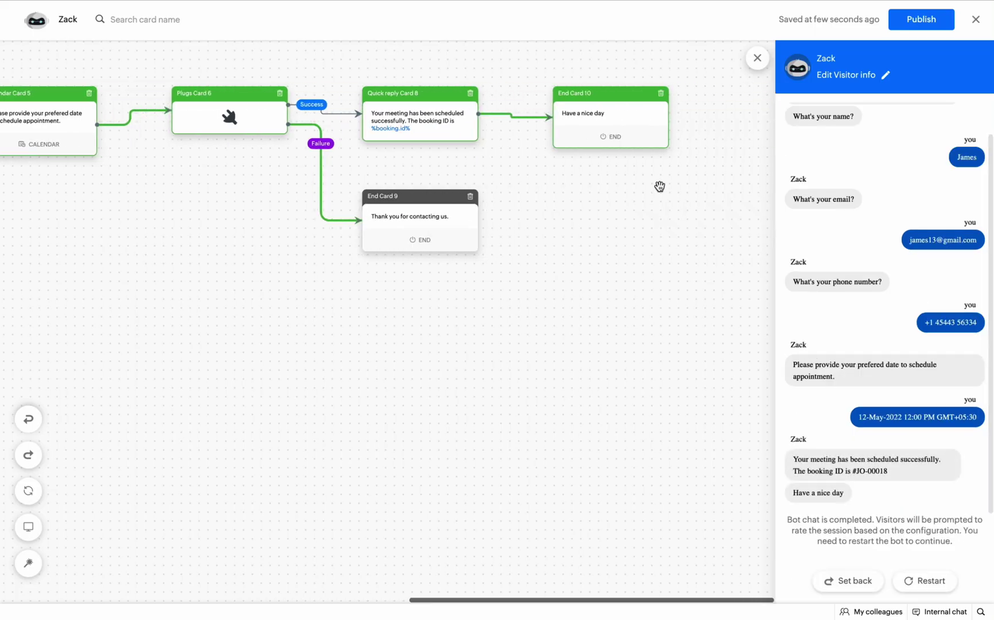
drag(888, 471, 850, 474)
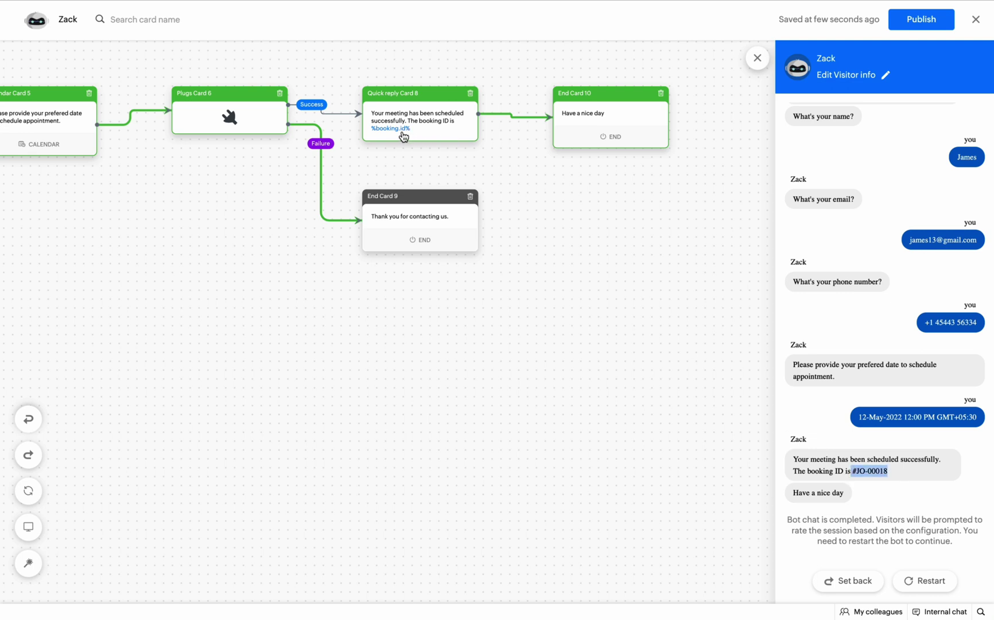
click(925, 29)
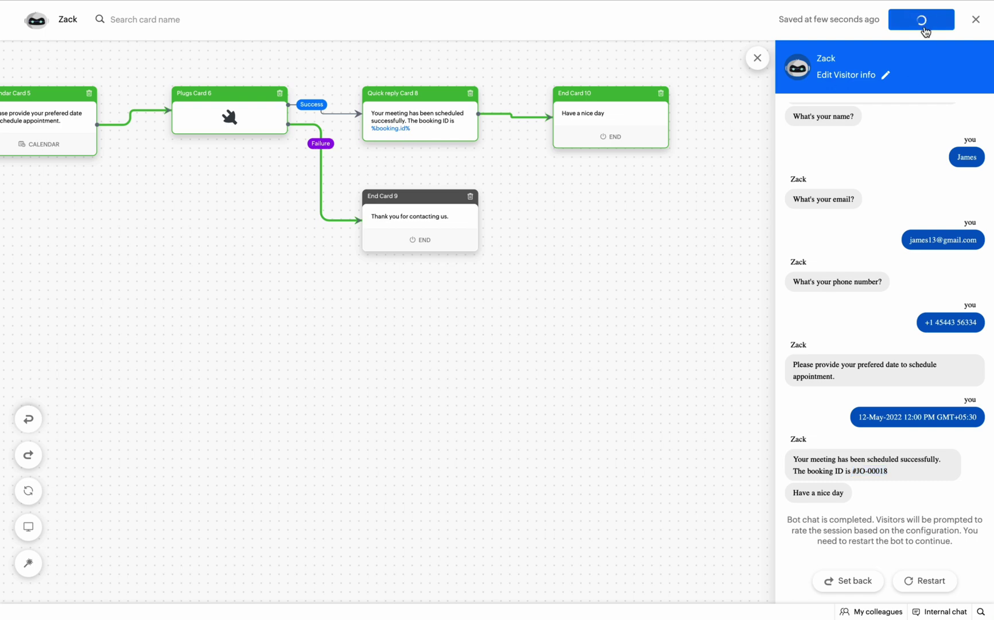
mouse_move(925, 5)
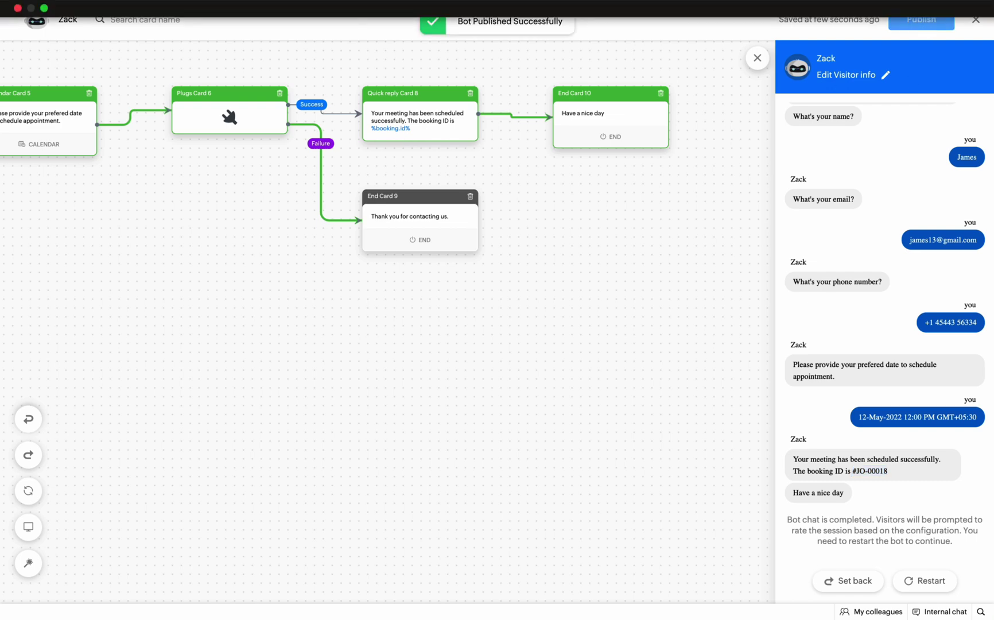